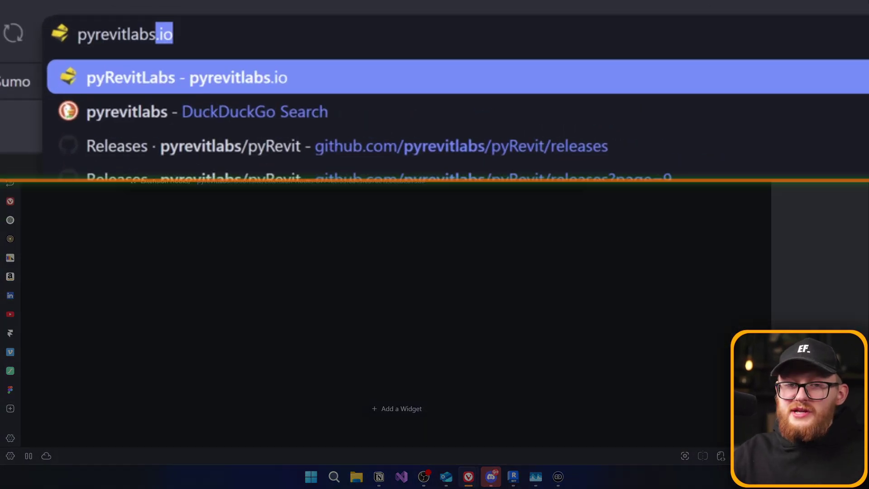
type("io")
- Load pyrevitlabs.io and go to the latest pyRevit release page on GitHub
key("BackSpace")
key("BackSpace")
type(".")
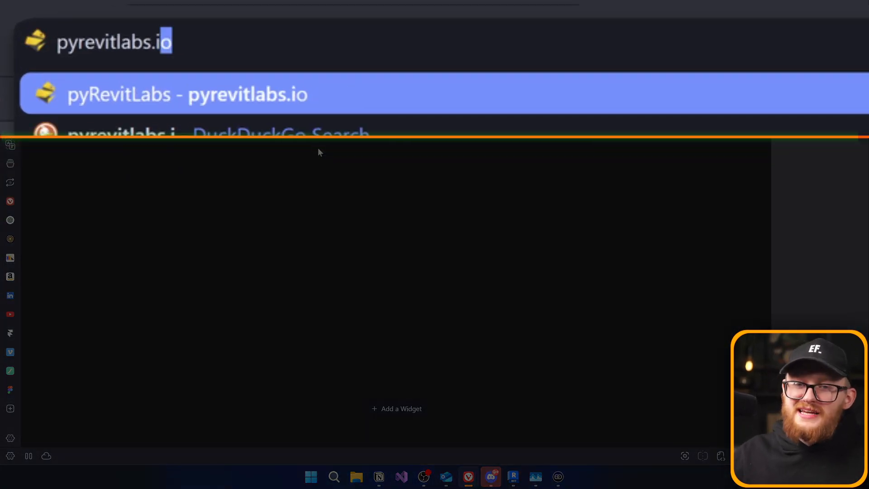
type("io")
key("Return")
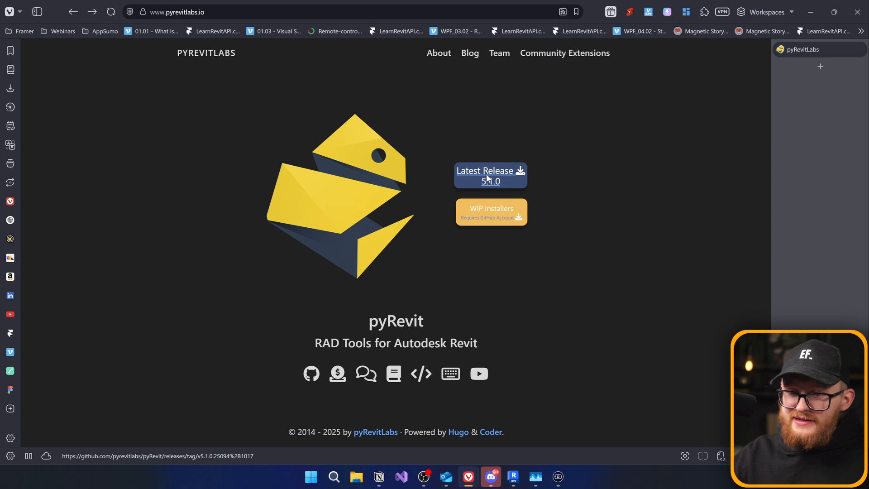
left_click(487, 178)
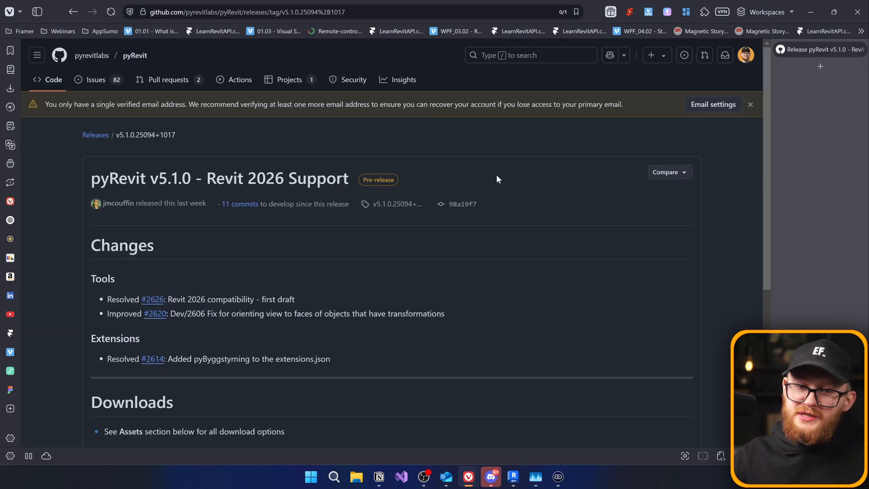
left_click_drag(91, 179, 327, 179)
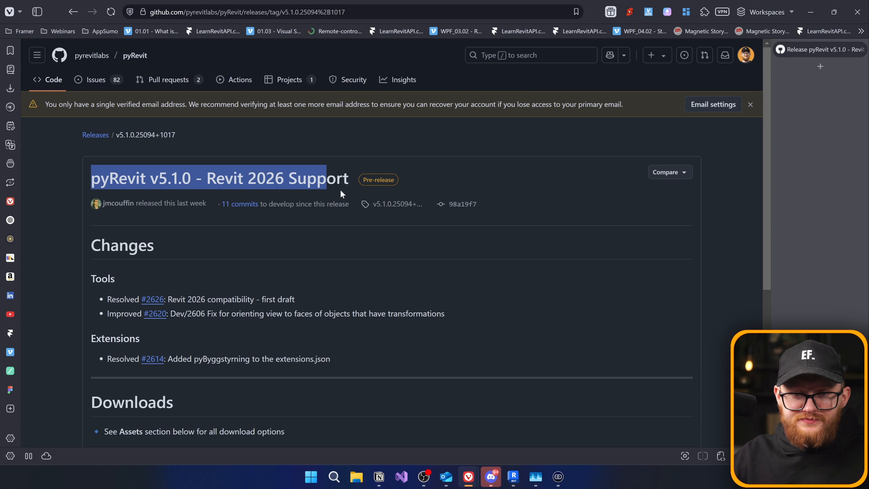
scroll(340, 189, "down", 2)
scroll(234, 174, "down", 3)
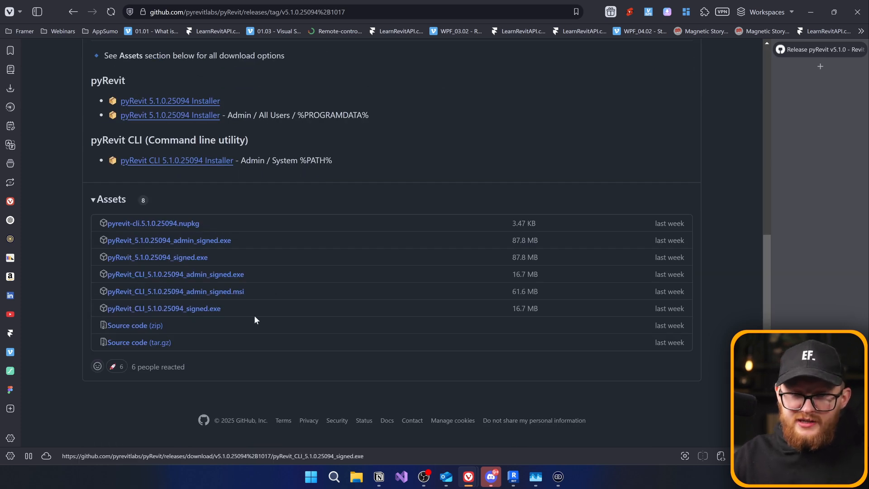
- Download pyRevit_5.1.0.25094_signed.exe from the release assets
left_click_drag(207, 308, 115, 274)
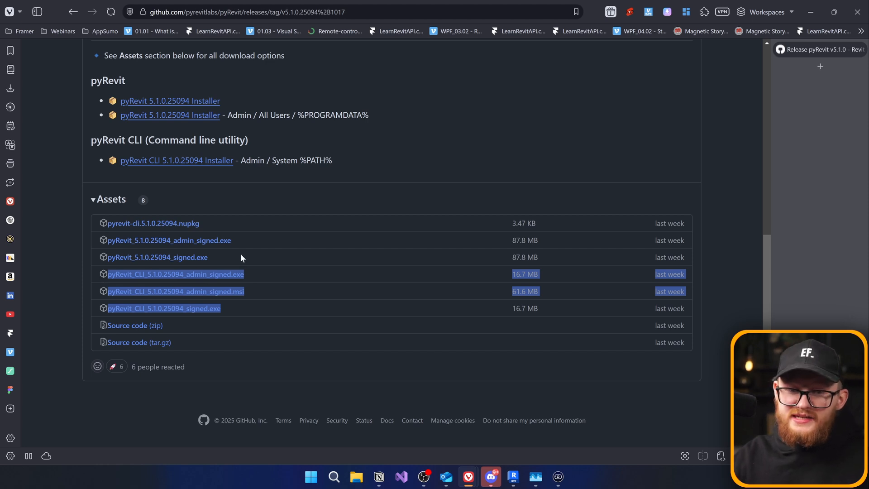
left_click_drag(240, 257, 105, 256)
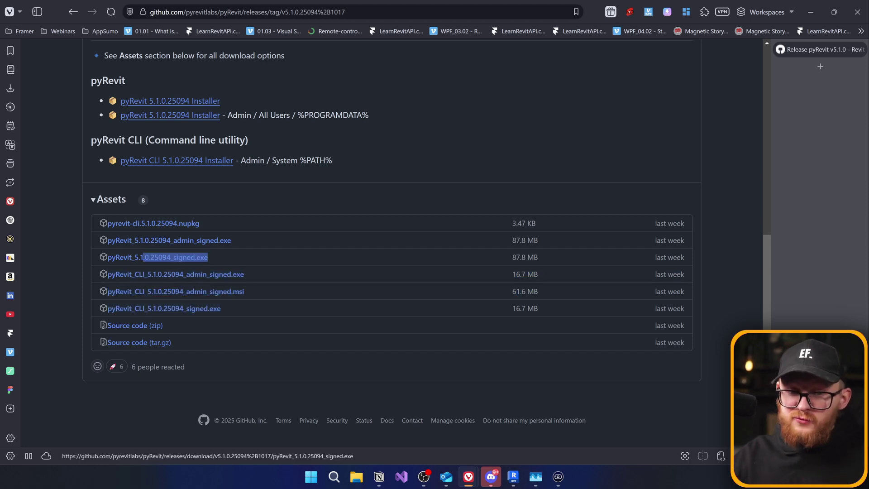
left_click(139, 262)
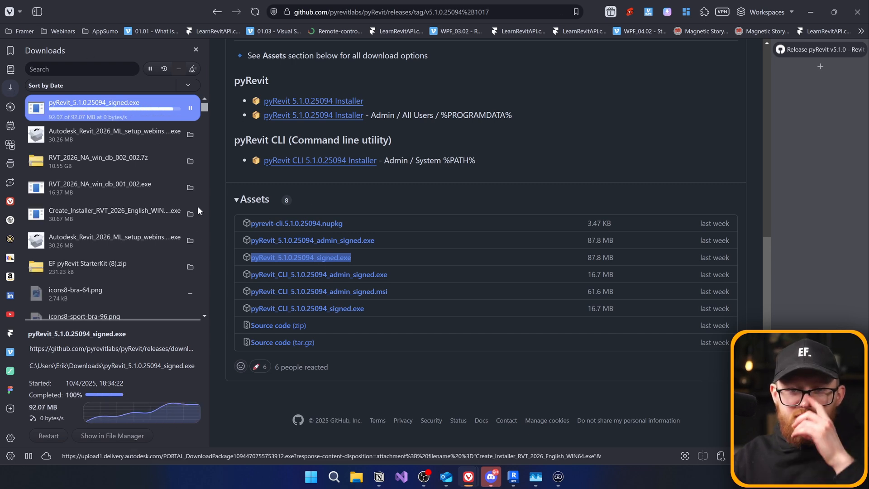
- Run the pyRevit installer, accept the license and keep the existing pyRevit-Master destination folder
double_click(95, 109)
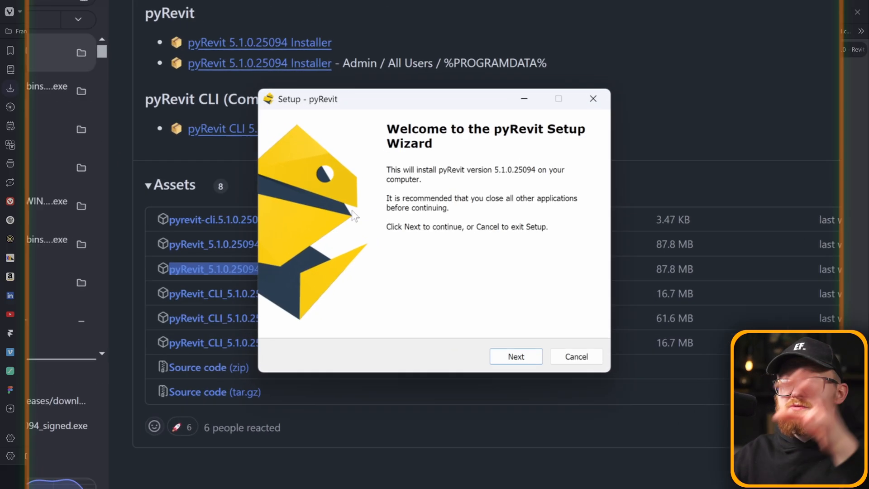
left_click(546, 405)
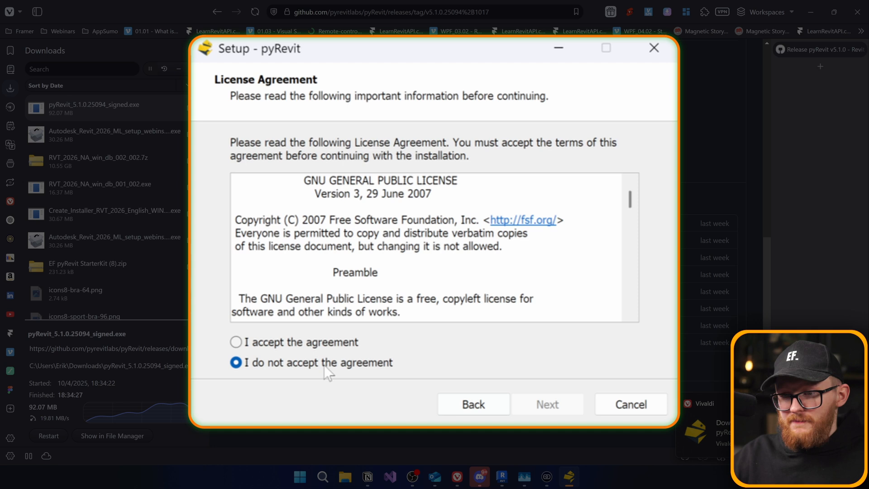
left_click(301, 342)
left_click(547, 404)
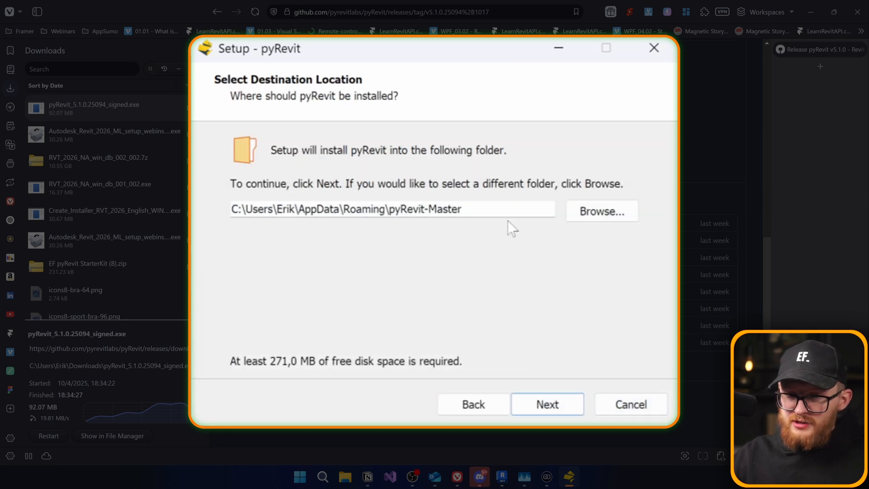
left_click(509, 211)
key("ctrl+a")
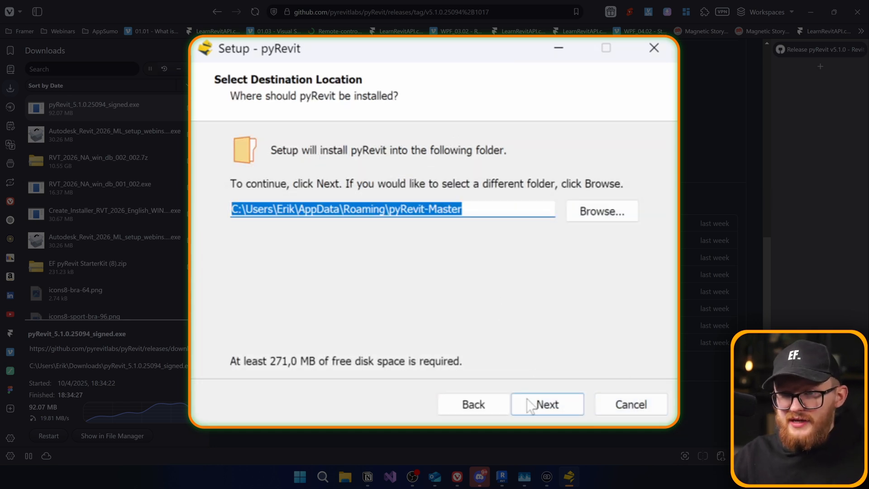
left_click(527, 396)
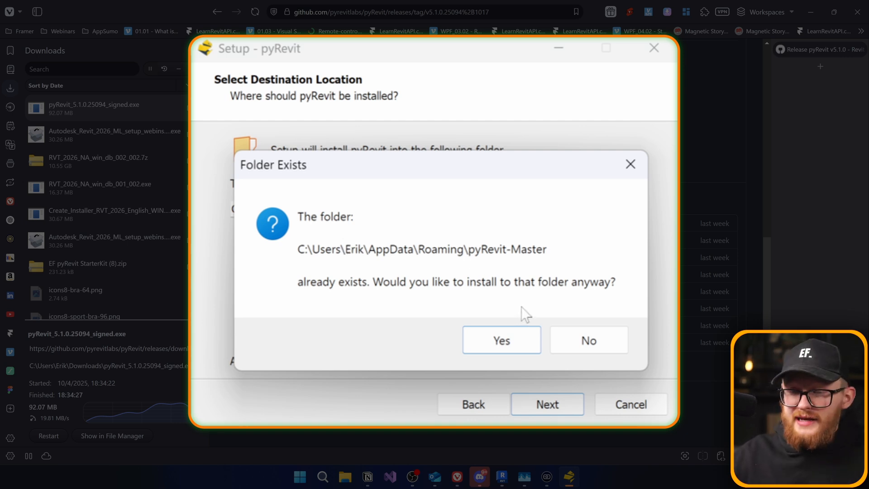
left_click(518, 338)
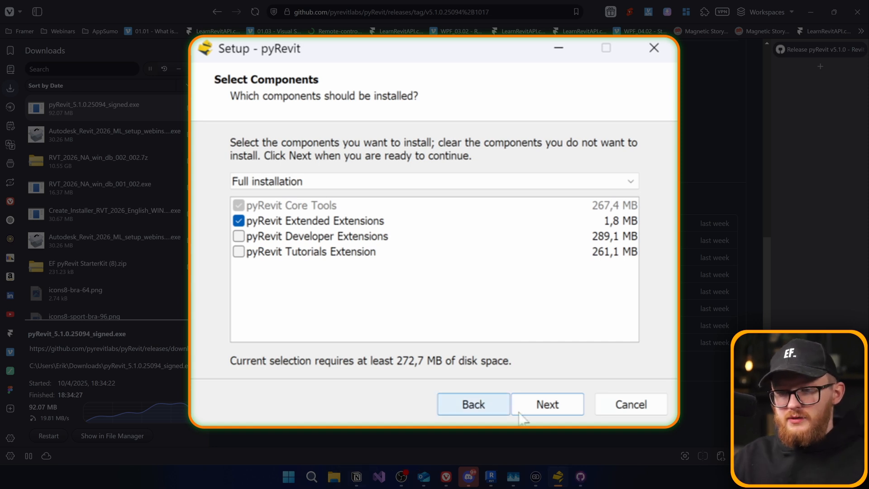
- Start the installation and close Revit without saving when prompted
left_click(548, 408)
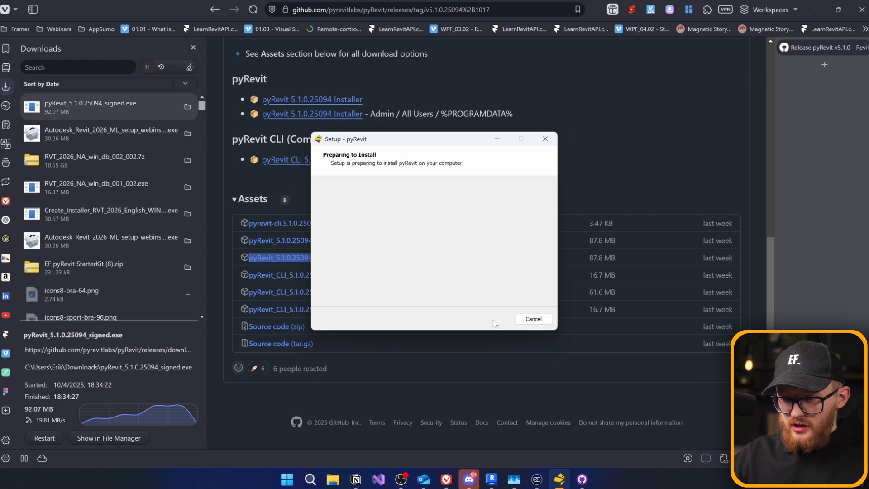
left_click(492, 477)
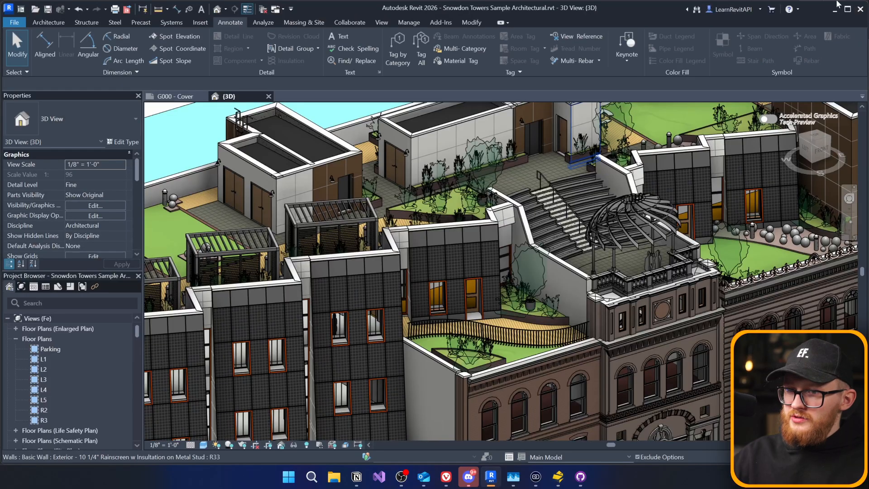
left_click(849, 9)
left_click(457, 244)
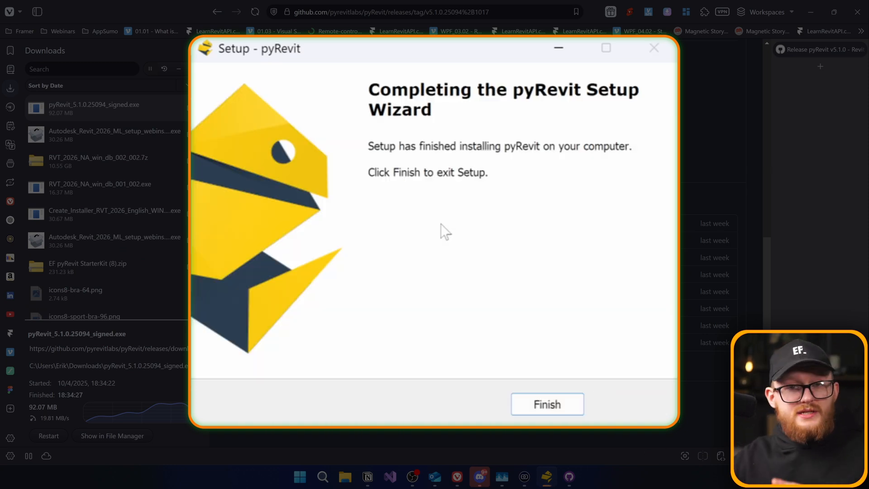
- Finish setup, launch Revit 2026, Always Load the pyRevit loader and open the Snowdon Towers sample
left_click(567, 404)
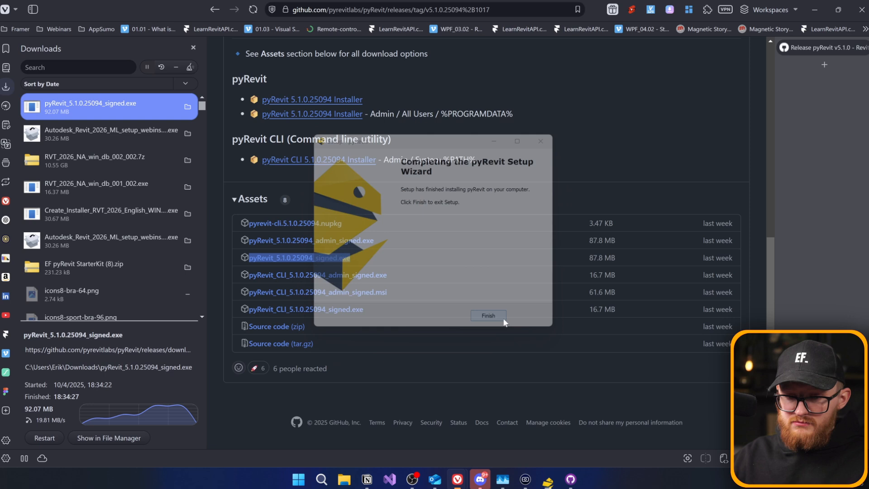
left_click(333, 476)
type("revit 2023")
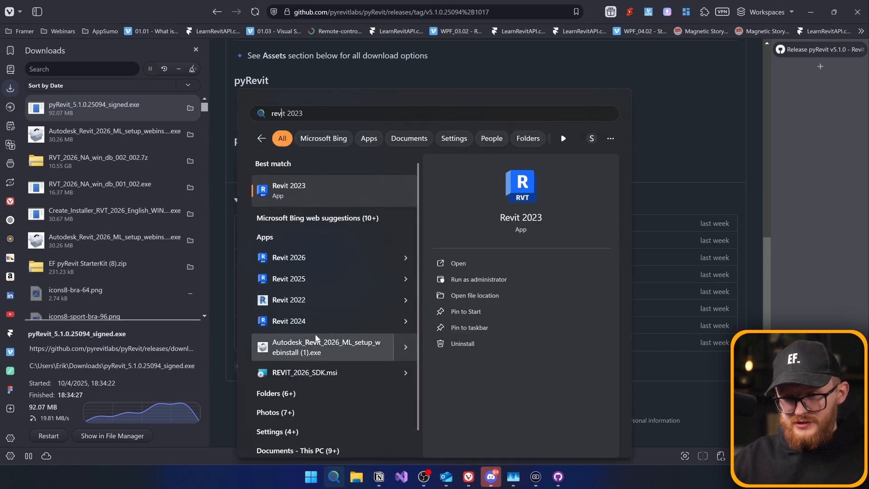
left_click(306, 260)
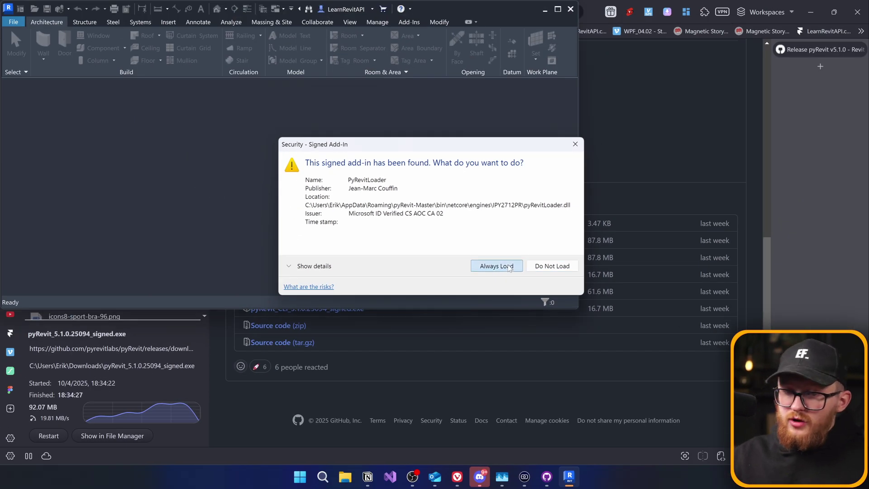
left_click(496, 266)
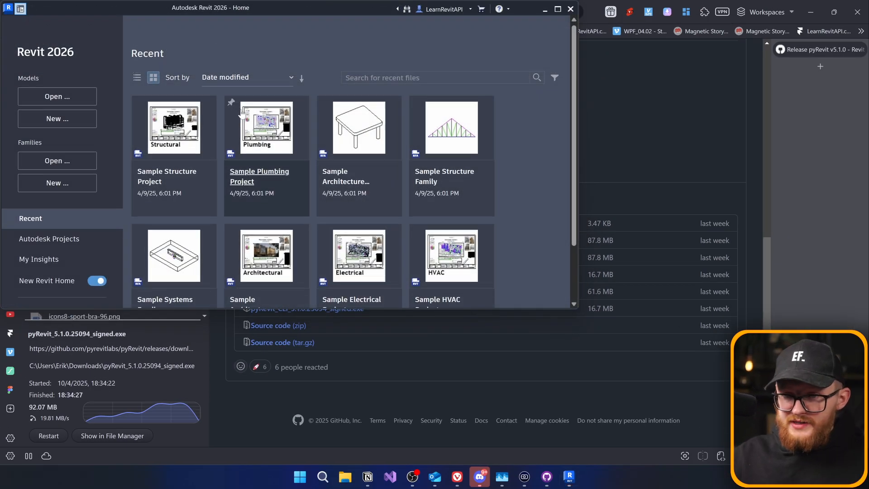
scroll(359, 216, "down", 2)
left_click(370, 194)
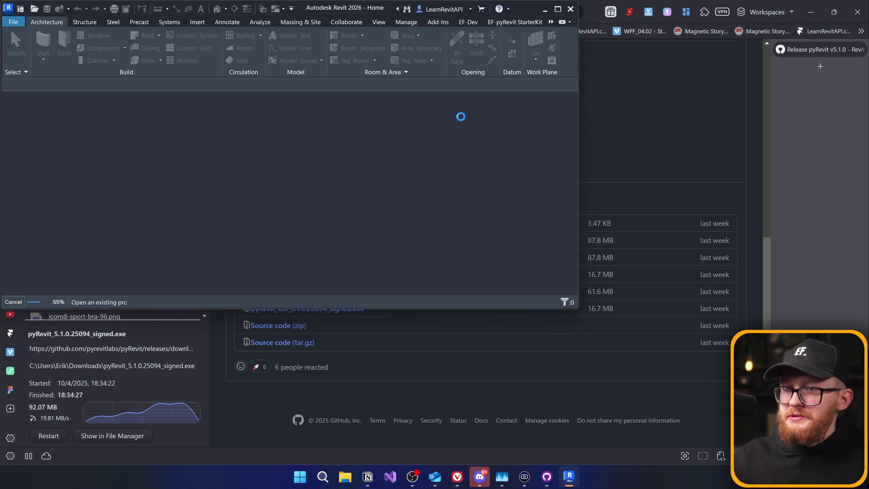
left_click(558, 9)
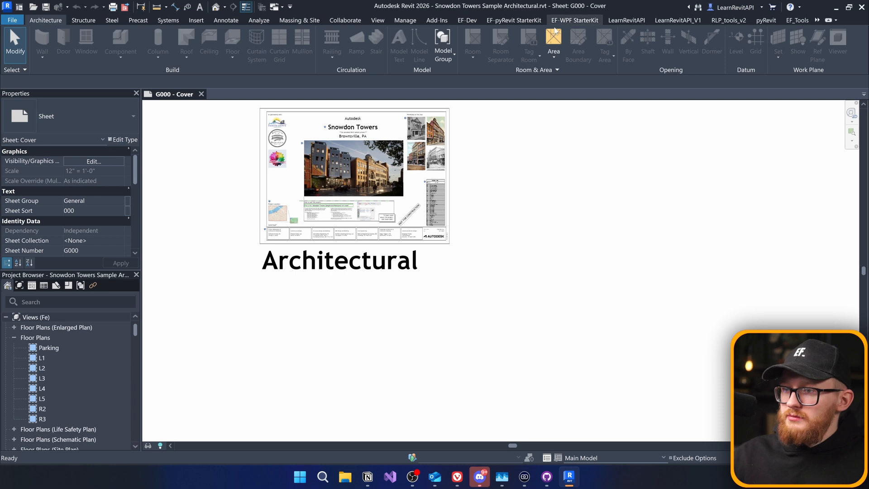
left_click(797, 19)
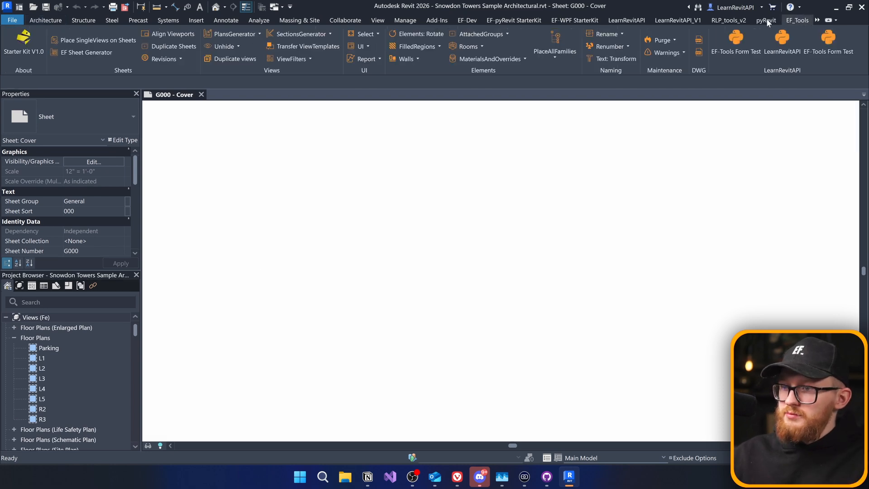
left_click(769, 21)
left_click(729, 22)
left_click(689, 20)
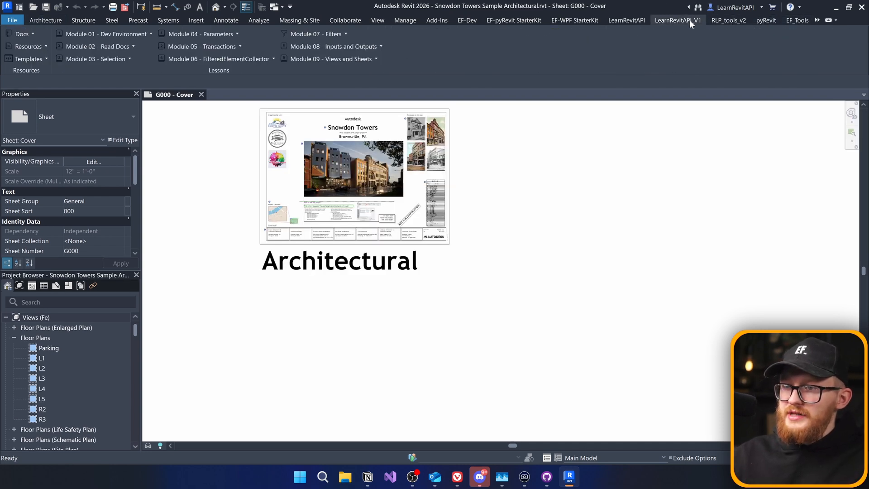
left_click(608, 20)
left_click(528, 23)
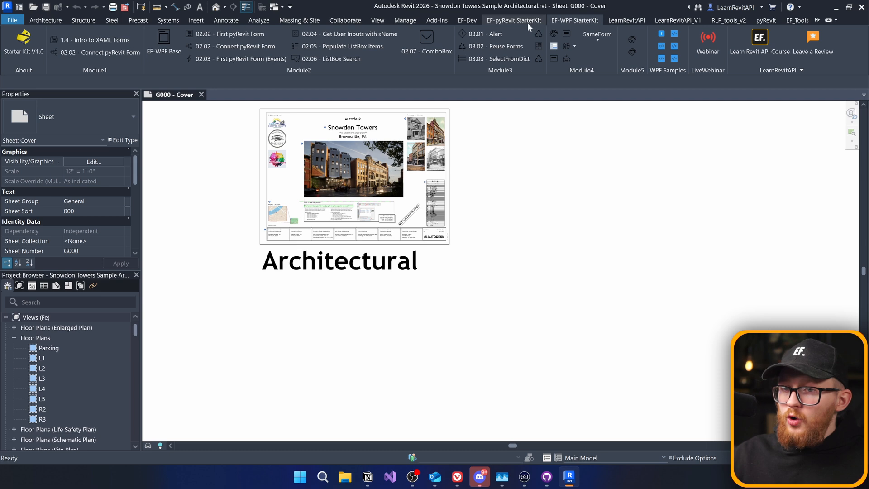
left_click(467, 21)
left_click(437, 20)
left_click(376, 21)
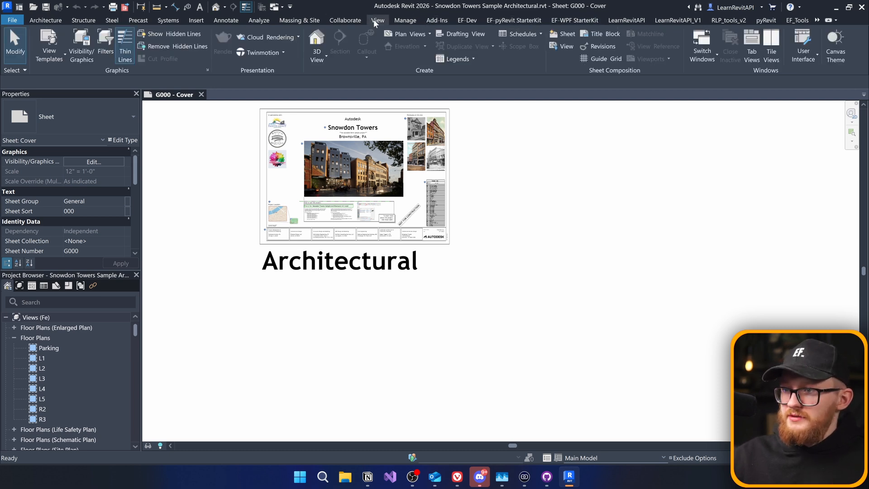
left_click(845, 37)
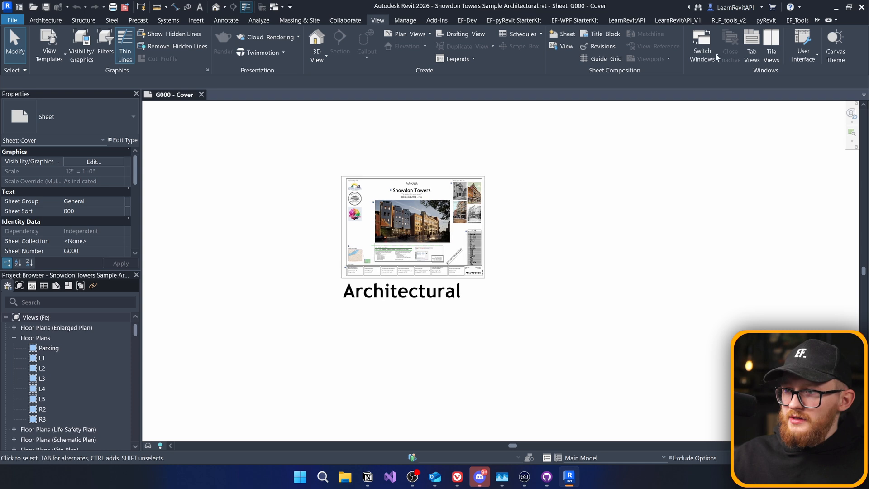
left_click(847, 61)
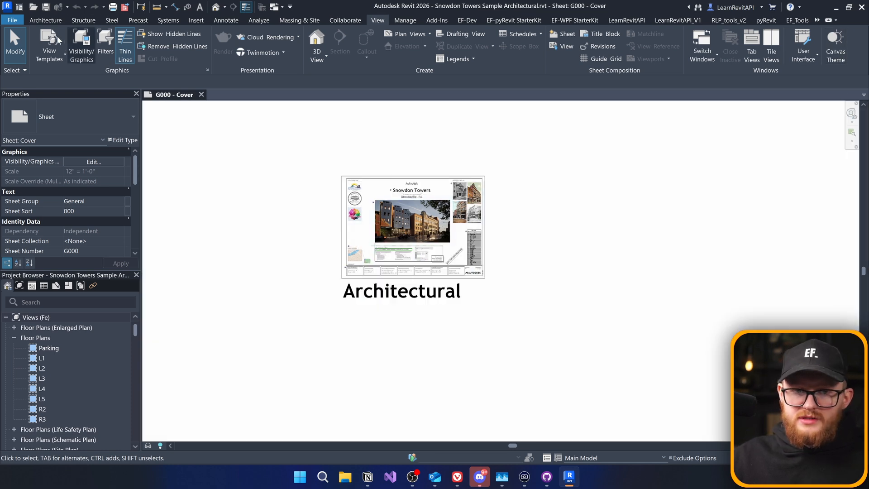
- In Options > Colors set the UI active theme to Light and apply it
left_click(13, 19)
left_click(167, 279)
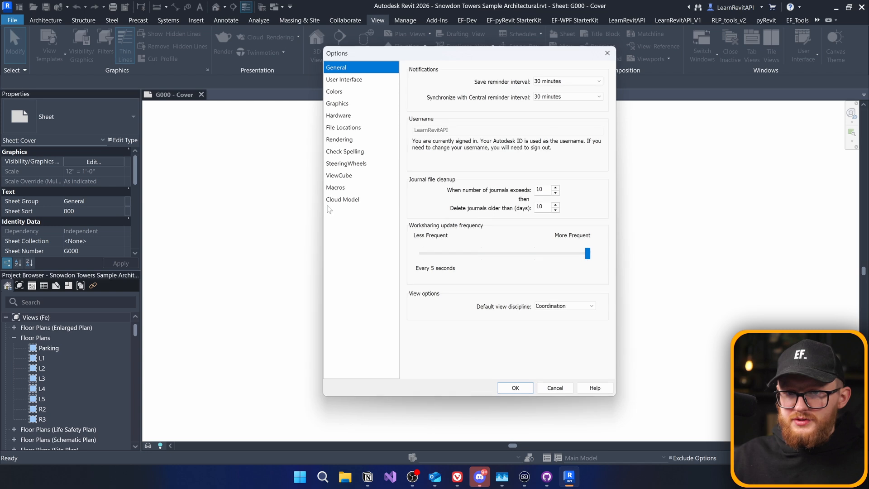
left_click(309, 42)
left_click(312, 58)
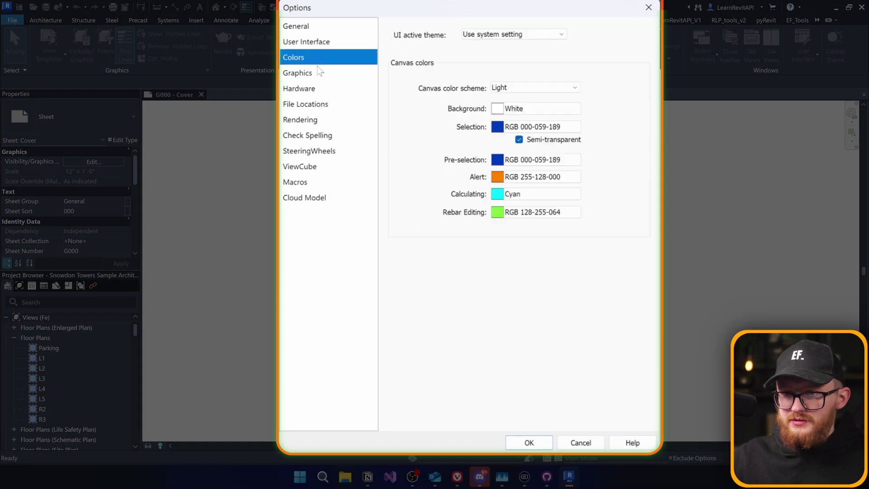
left_click(493, 35)
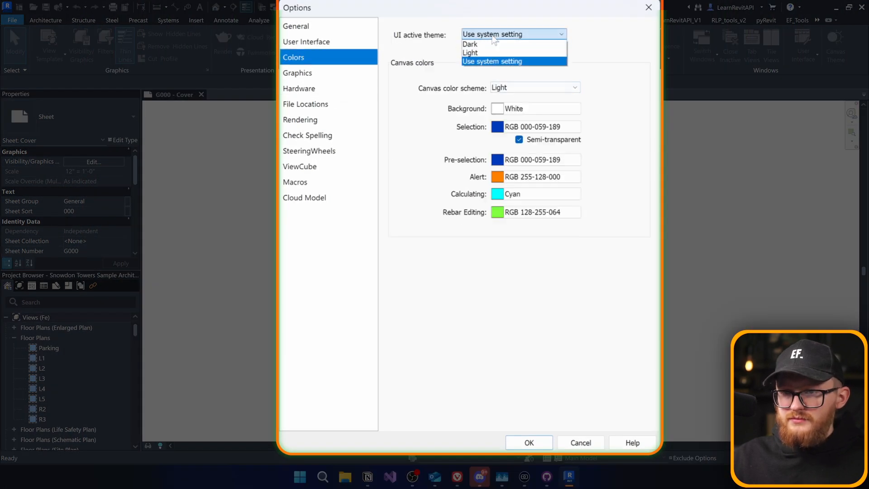
left_click(483, 54)
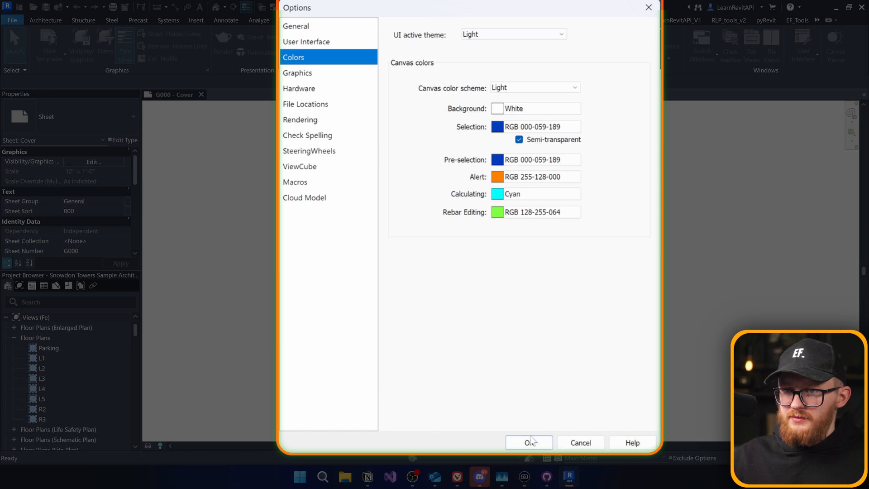
left_click(531, 442)
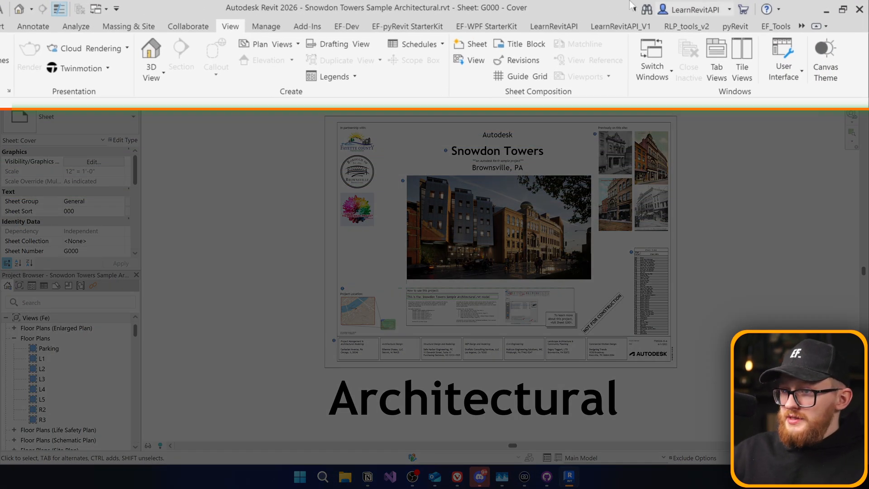
left_click(727, 26)
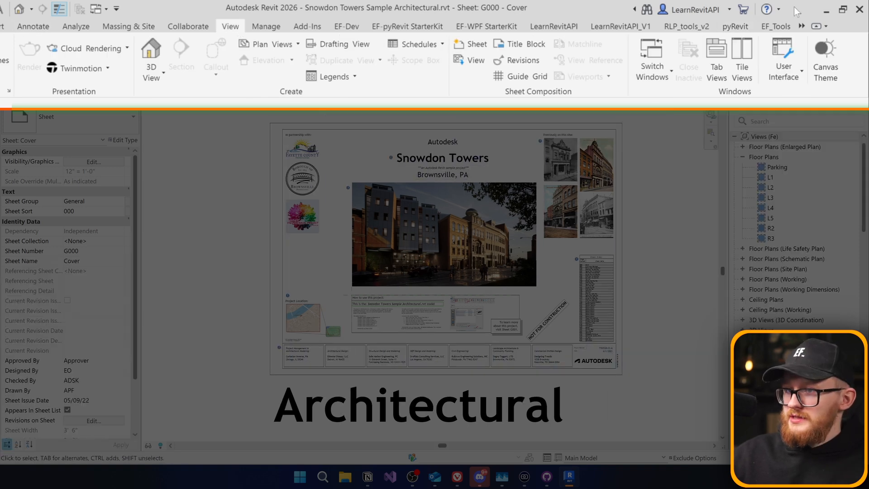
- In EF Sheet Generator assign area plans L1, L2 to one sheet and L3, L4 to a second
left_click(790, 26)
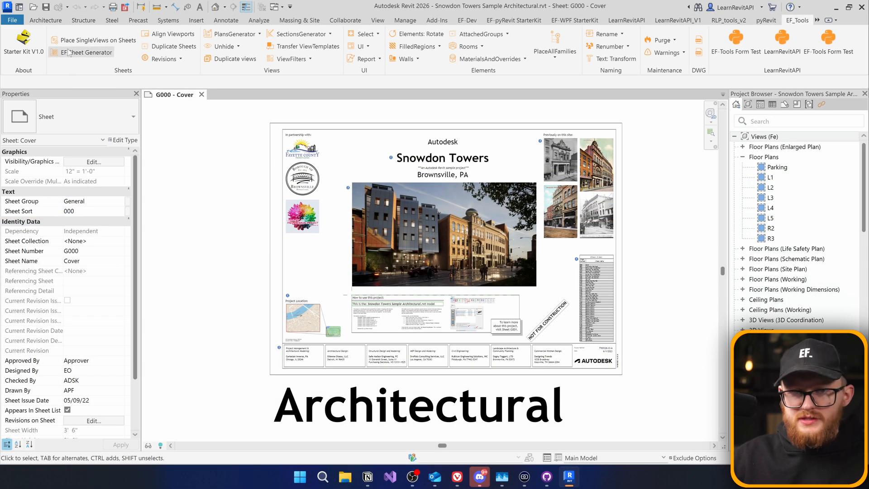
left_click(70, 52)
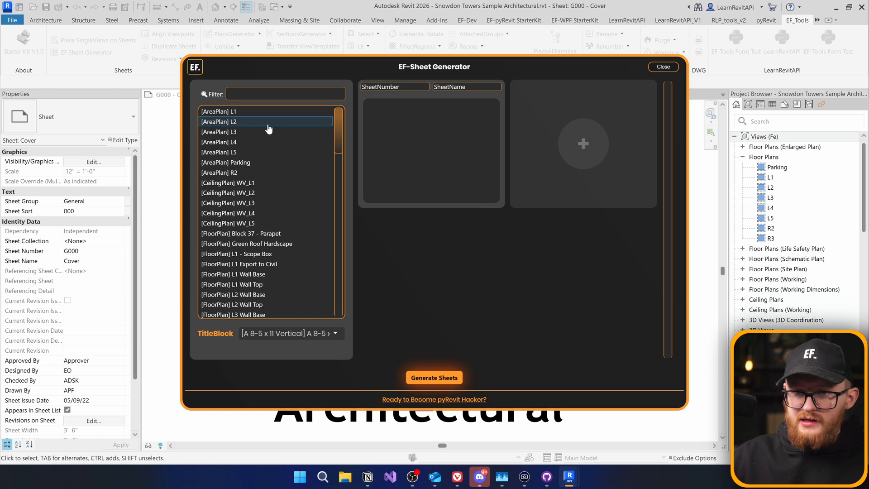
left_click(241, 113)
left_click(262, 114)
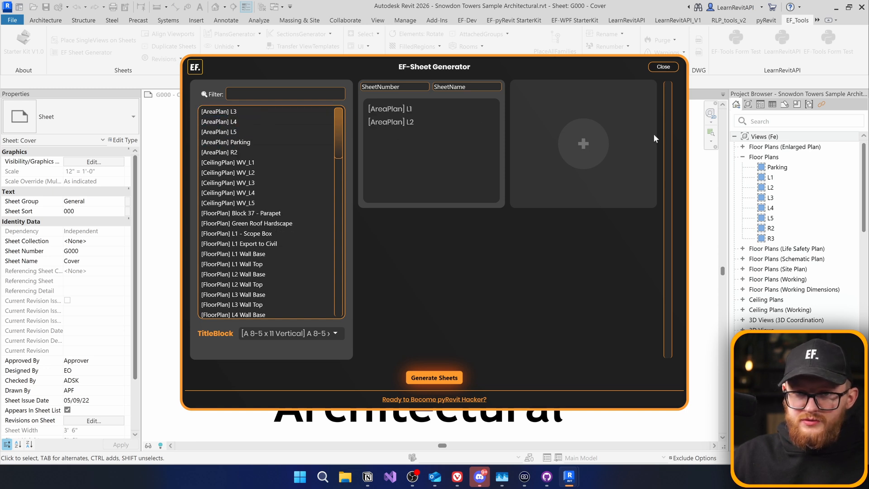
left_click(583, 143)
left_click(231, 113)
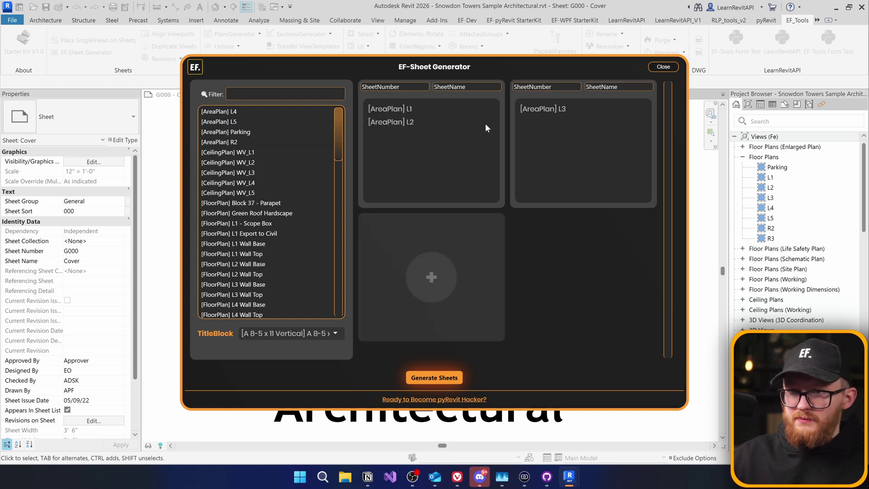
left_click(242, 111)
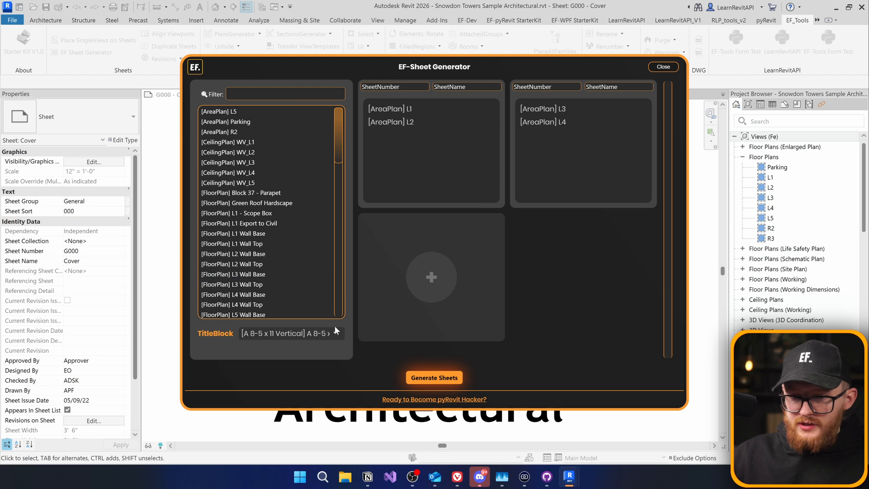
- Generate the two sheets, view the second one and close the report
left_click(433, 378)
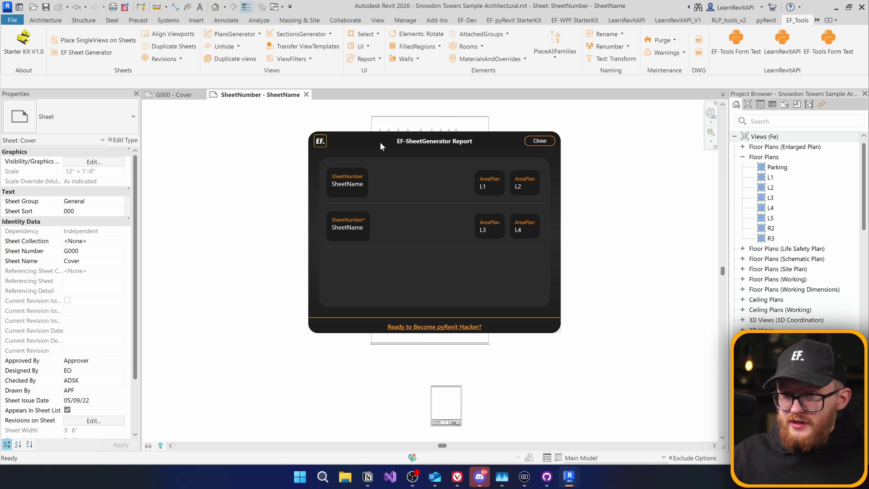
left_click_drag(380, 141, 607, 169)
left_click(570, 253)
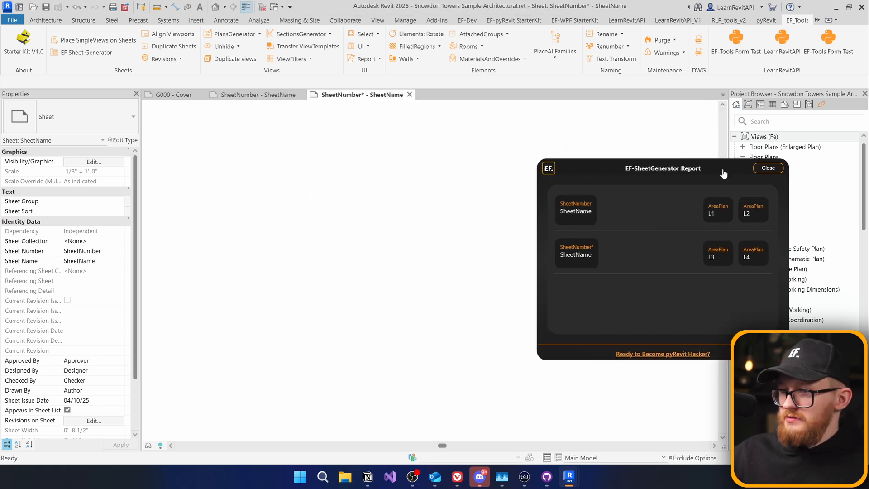
left_click(767, 169)
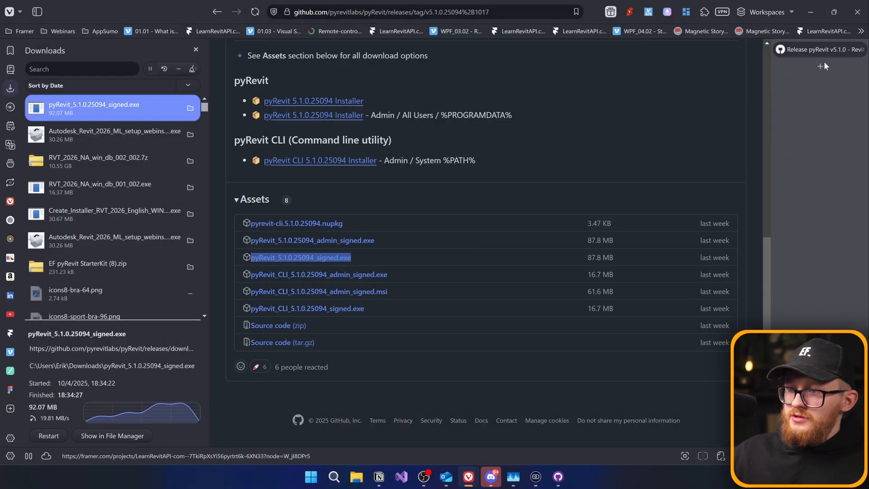
- Search 'GitHub RevitPythonShell' in a new tab and open the repository
left_click(821, 66)
type("GiT")
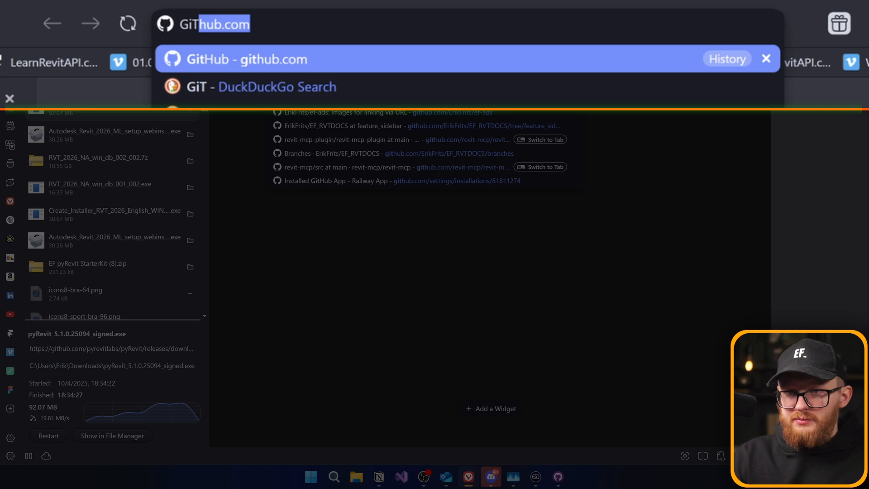
type("Hub RevitPython")
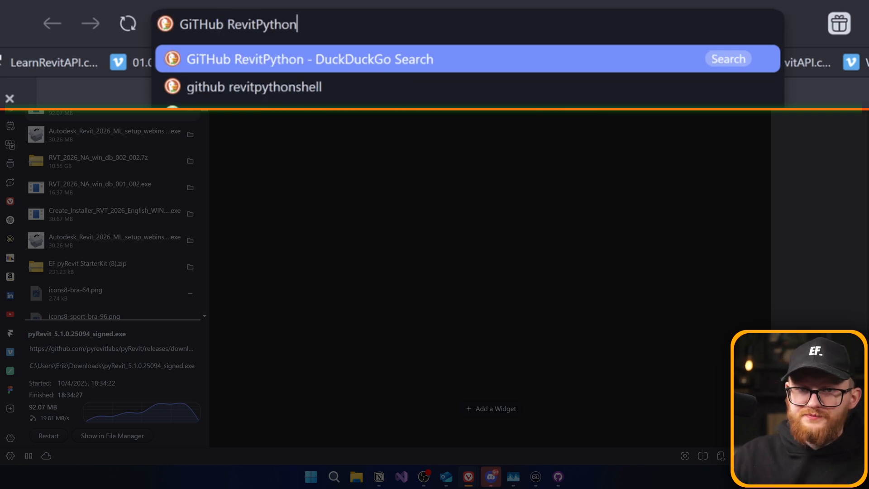
type("Shell")
key("Return")
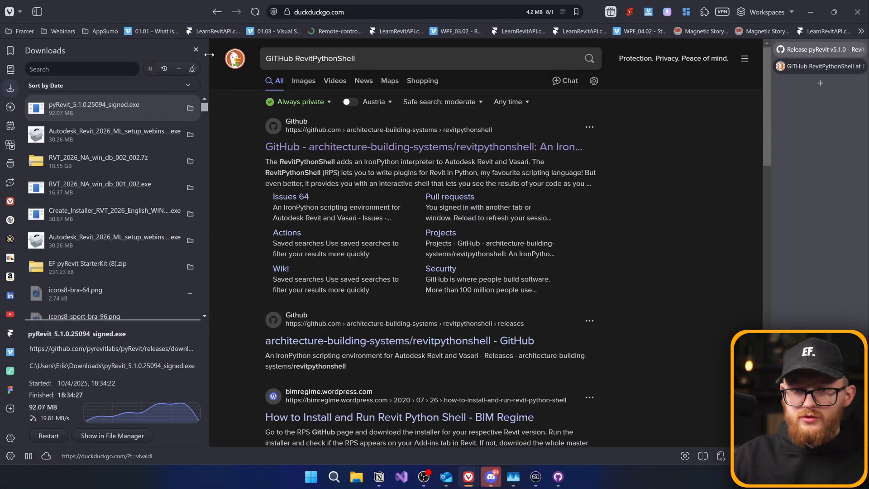
left_click(196, 50)
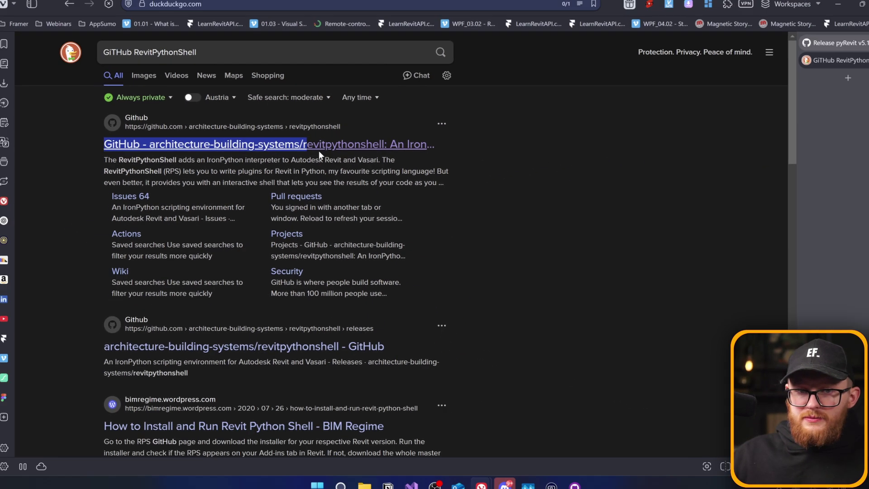
left_click(319, 151)
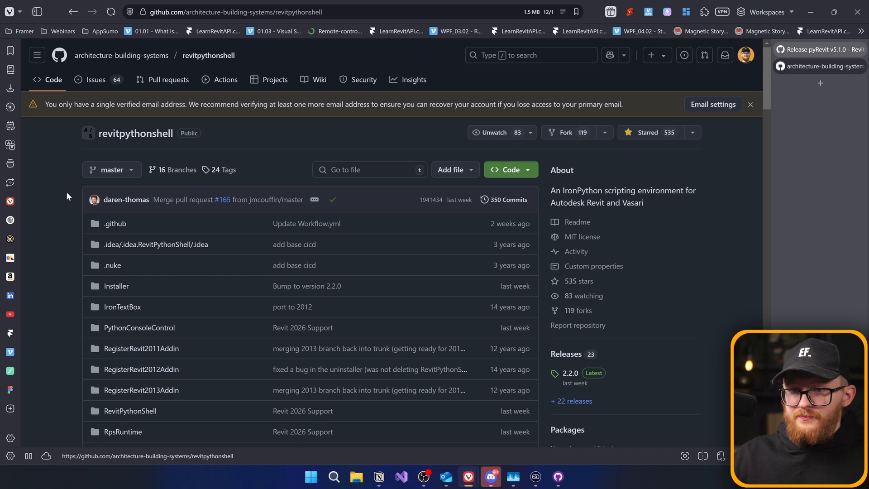
scroll(308, 207, "down", 1)
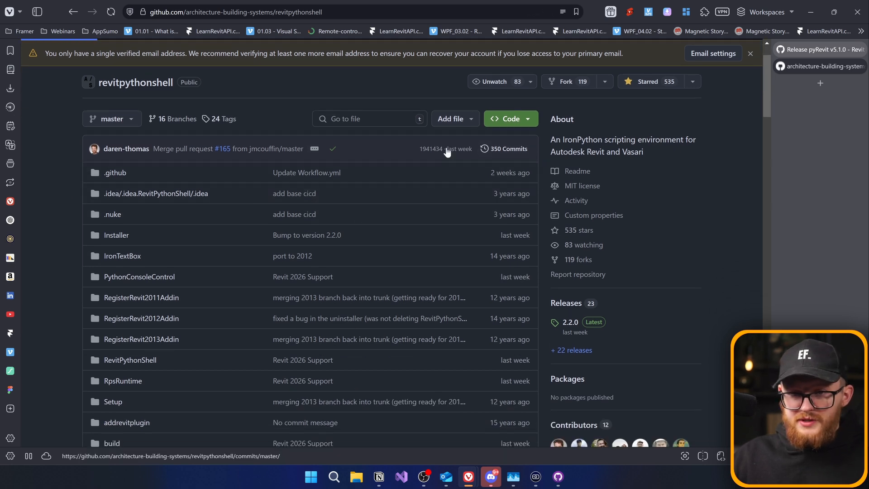
- Browse the repository's commit history and return to its main page
left_click(506, 149)
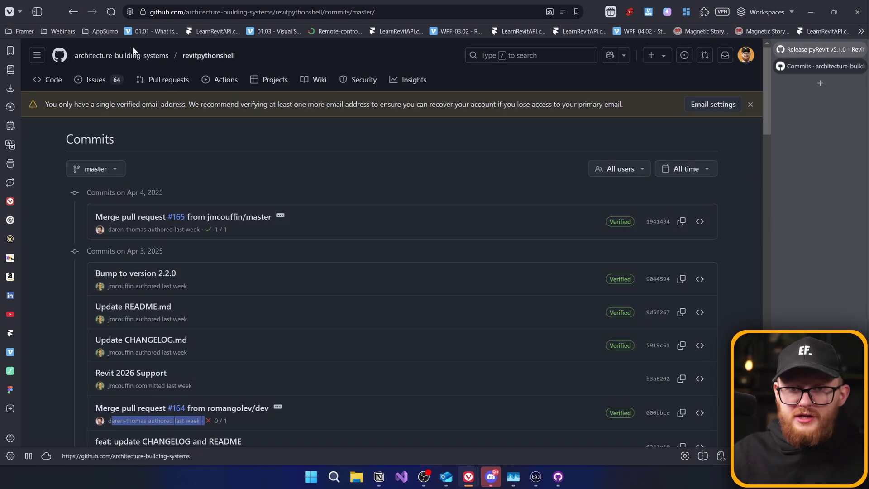
left_click(134, 57)
key("alt+Left")
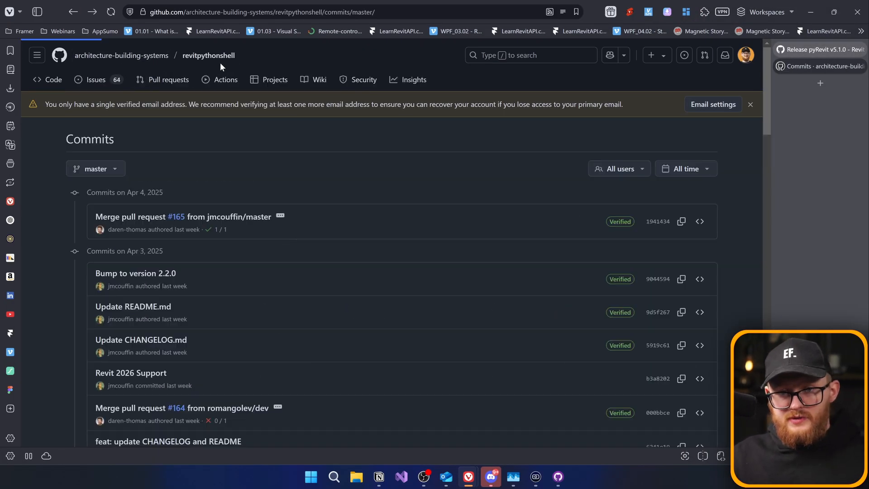
left_click(217, 60)
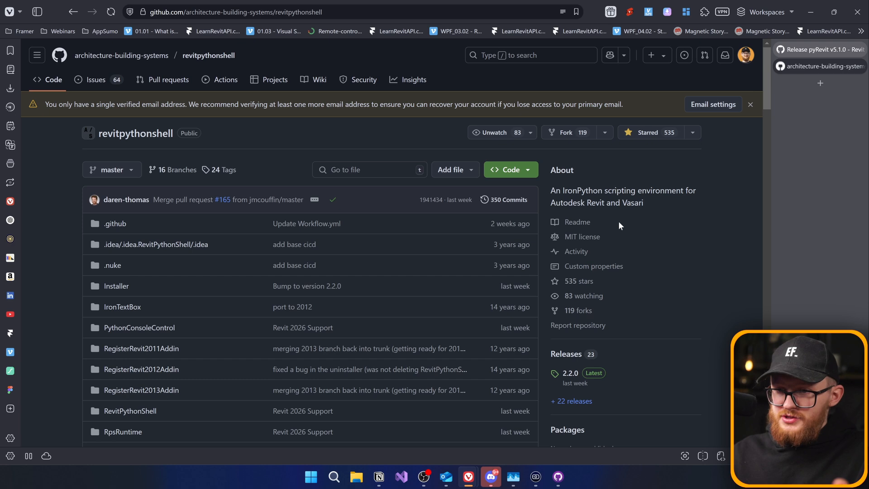
scroll(597, 275, "down", 2)
scroll(679, 176, "down", 2)
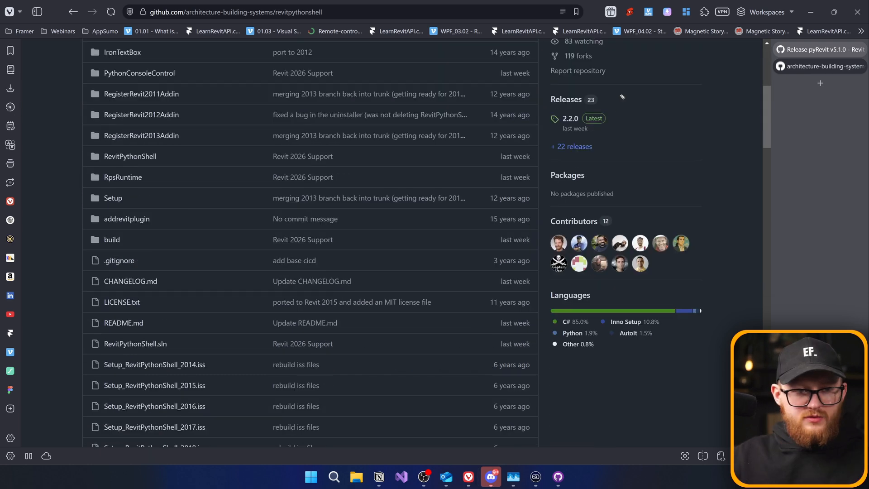
- Open the 2.2.0 release from the Releases section
mouse_move(621, 97)
left_mouse_down()
mouse_move(516, 135)
mouse_move(614, 88)
left_mouse_up()
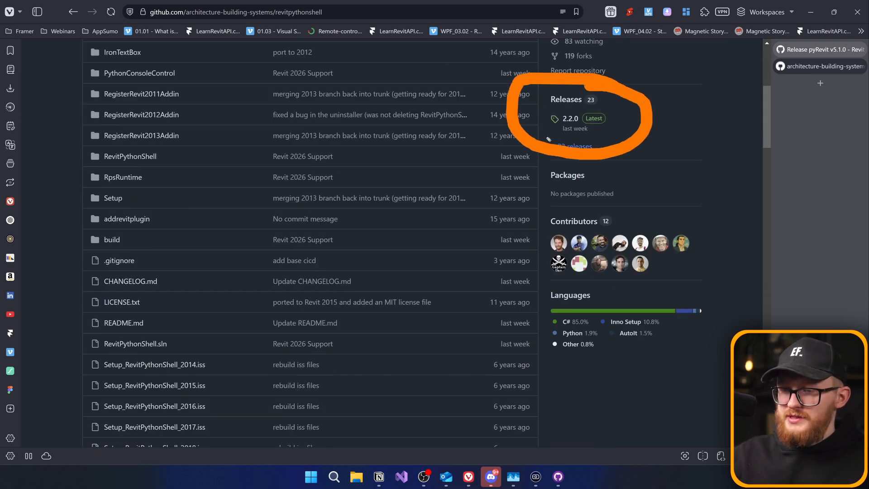
left_click_drag(548, 138, 618, 140)
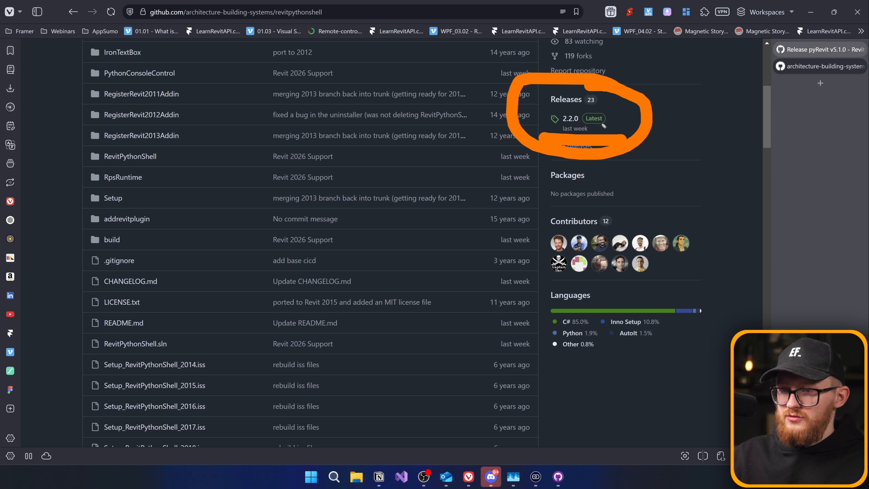
key("Escape")
left_click(571, 119)
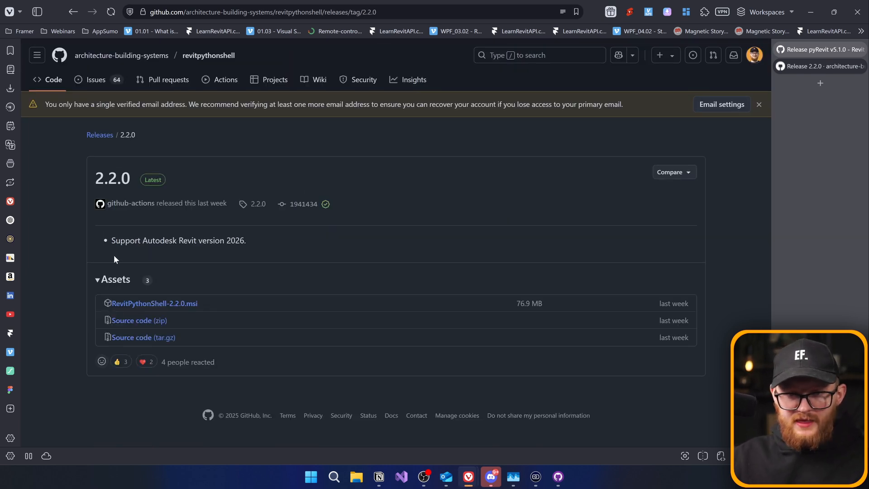
- Download RevitPythonShell-2.2.0.msi and launch the finished download
left_click_drag(134, 256, 250, 253)
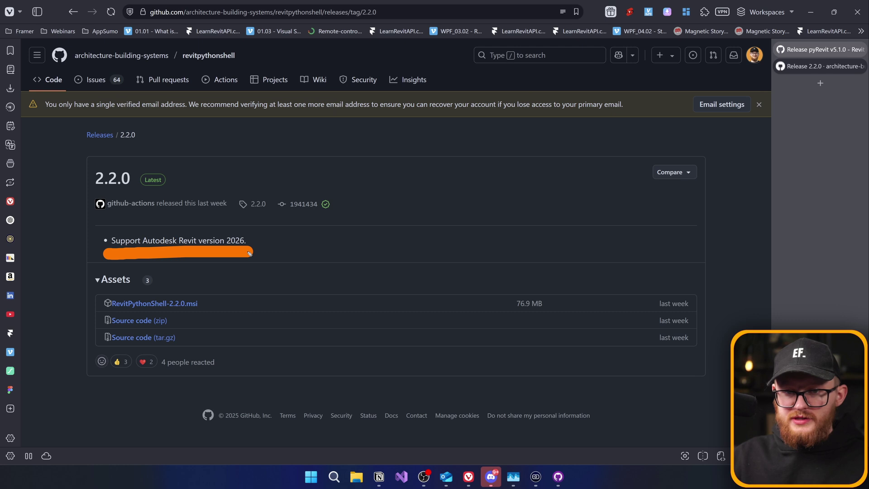
key("Escape")
left_click(172, 307)
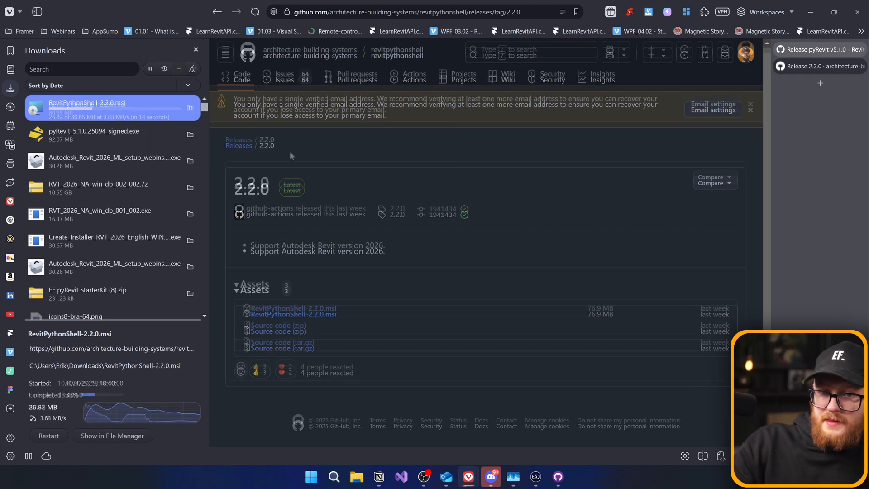
double_click(86, 111)
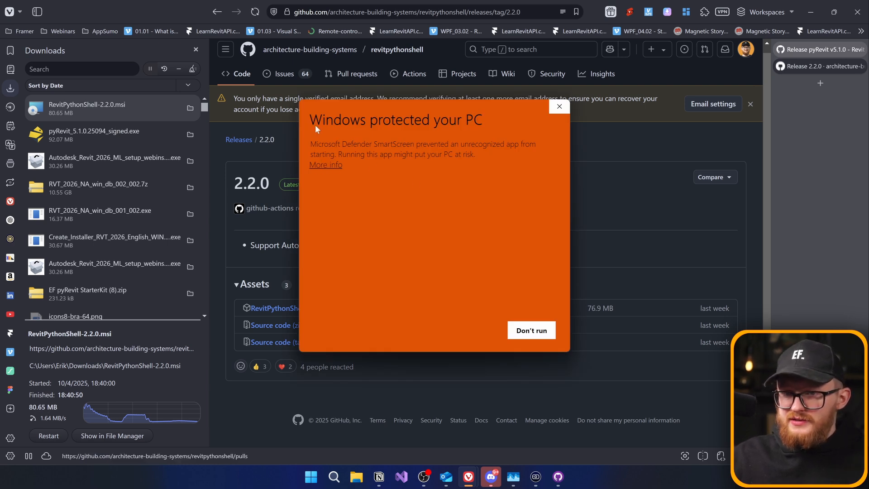
- Run anyway past SmartScreen and install RevitPythonShell to the default Addins folder
left_click(325, 165)
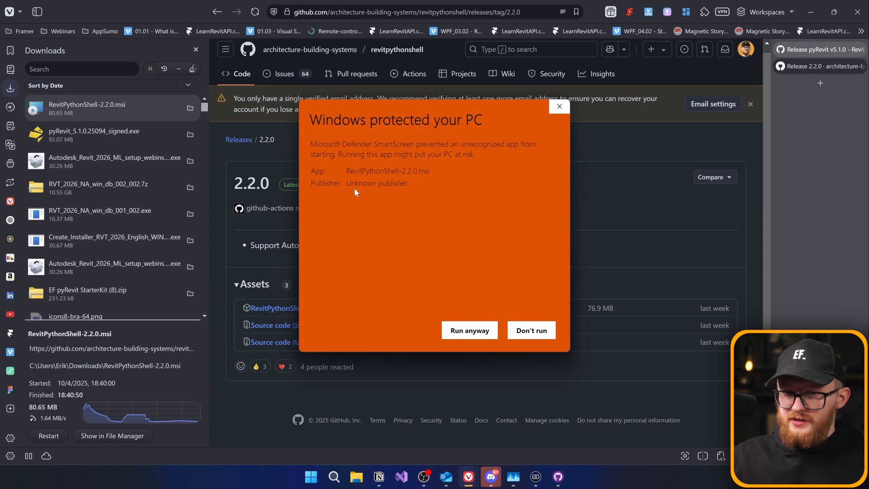
left_click(479, 330)
left_click(487, 319)
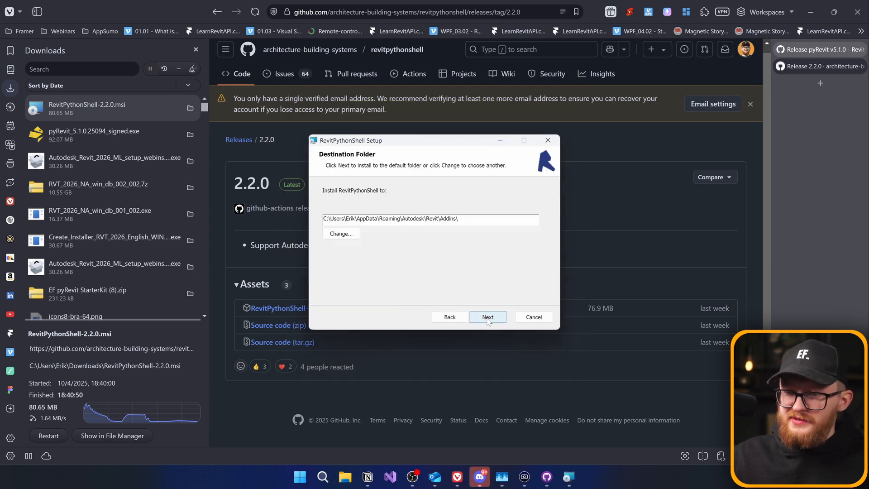
left_click(490, 316)
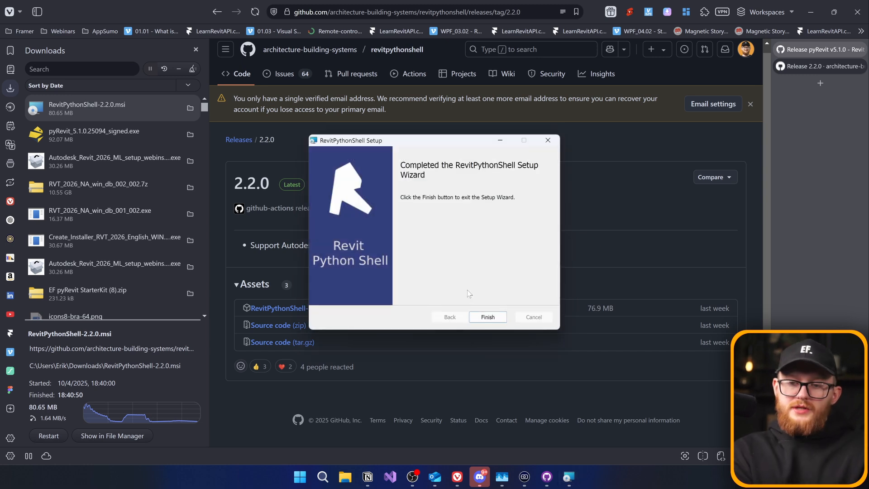
left_click(487, 317)
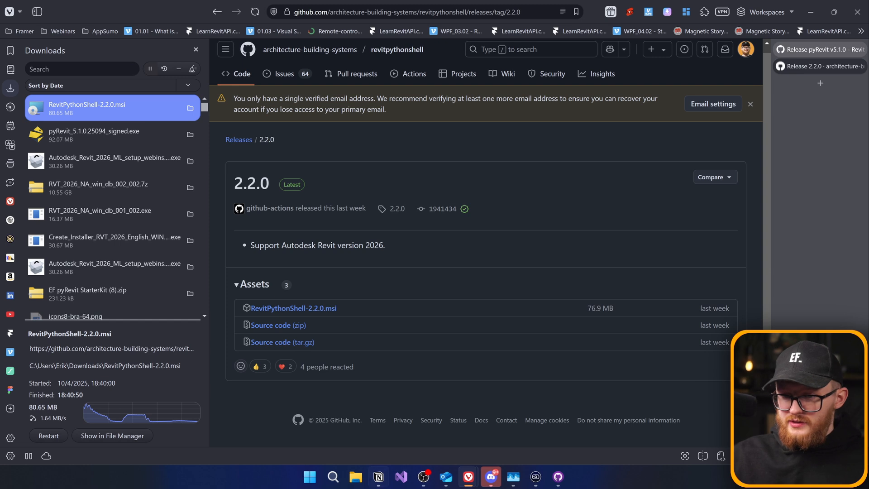
left_click(334, 479)
type("revit 2026")
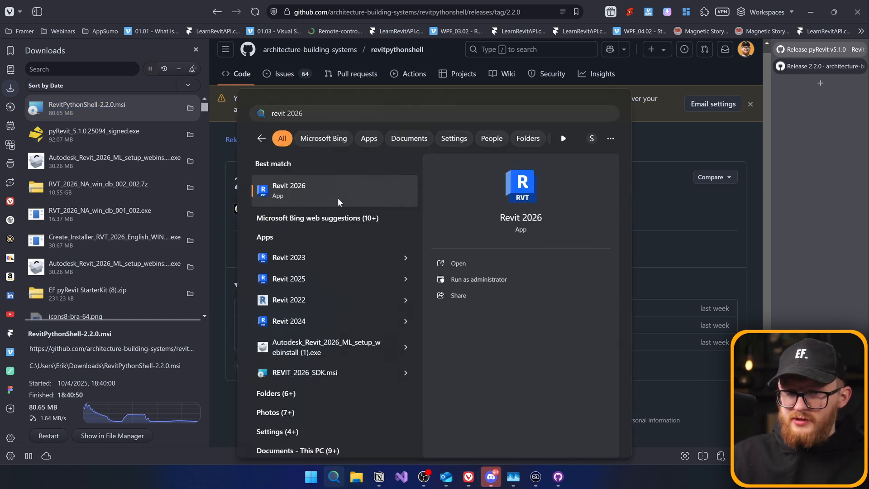
- Launch Revit 2026 and Always Load the unsigned RevitPythonShell add-in
left_click(337, 198)
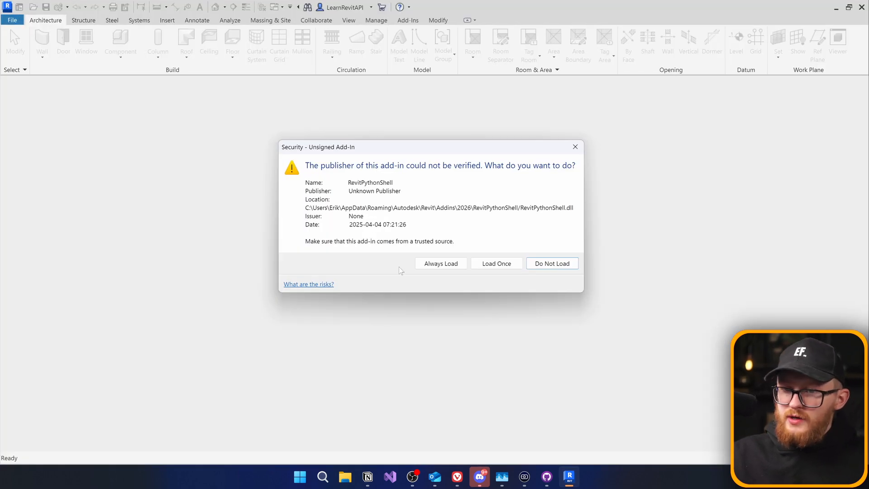
left_click_drag(392, 143, 387, 115)
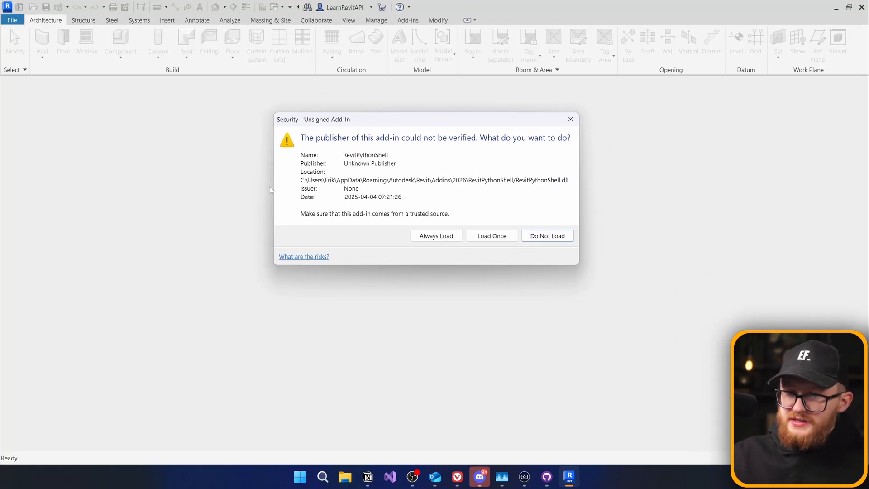
left_click(435, 238)
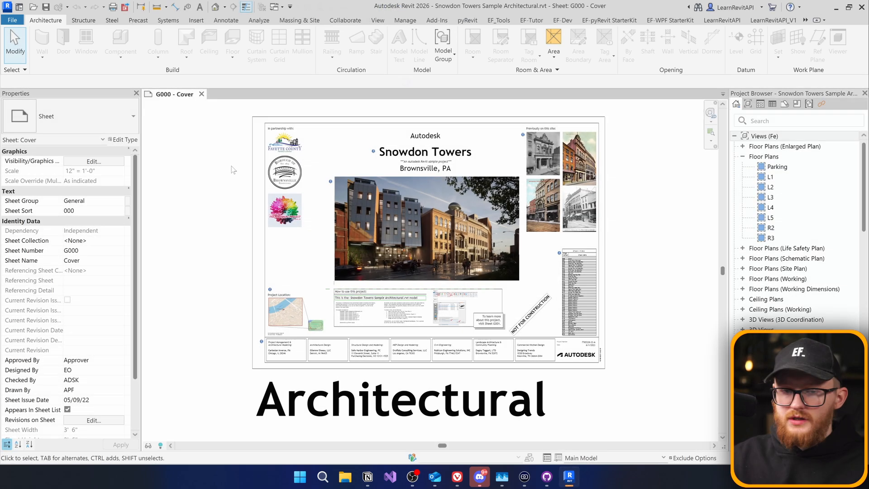
- From Add-Ins launch the Non-modal Shell and run the wall collector script listing all walls
left_click(434, 22)
left_click_drag(190, 53, 192, 136)
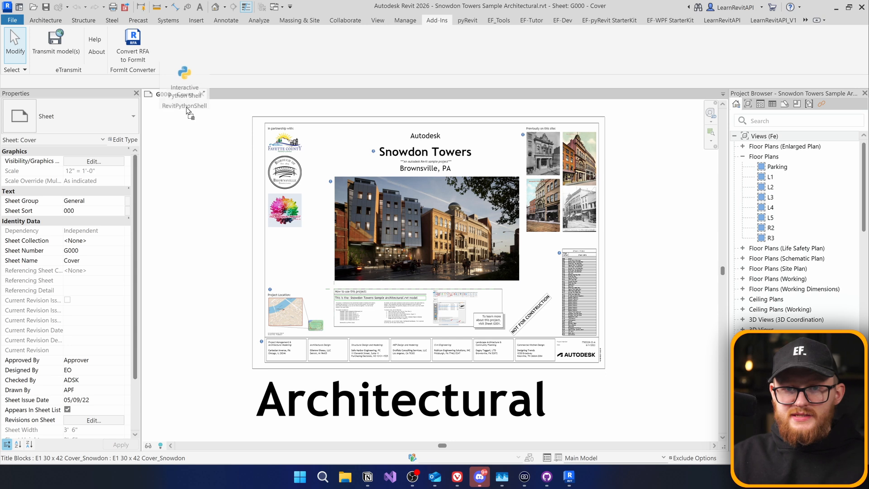
left_click(193, 140)
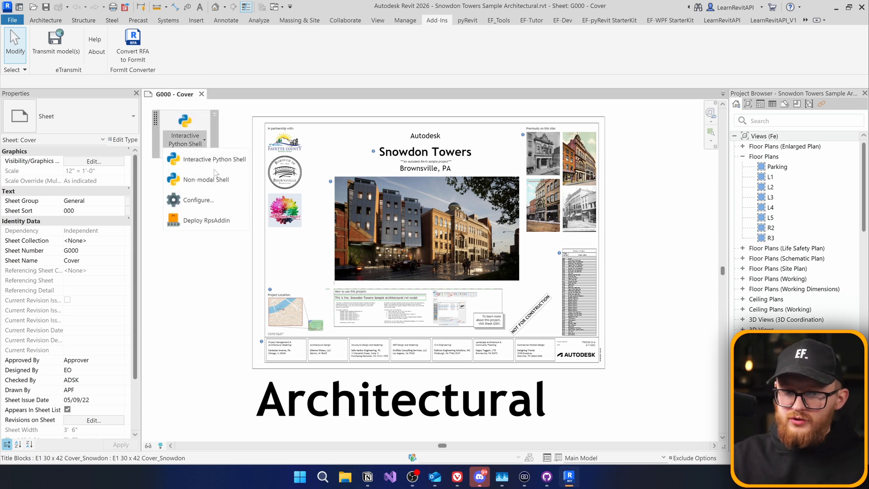
left_click(224, 181)
left_click_drag(337, 89, 347, 95)
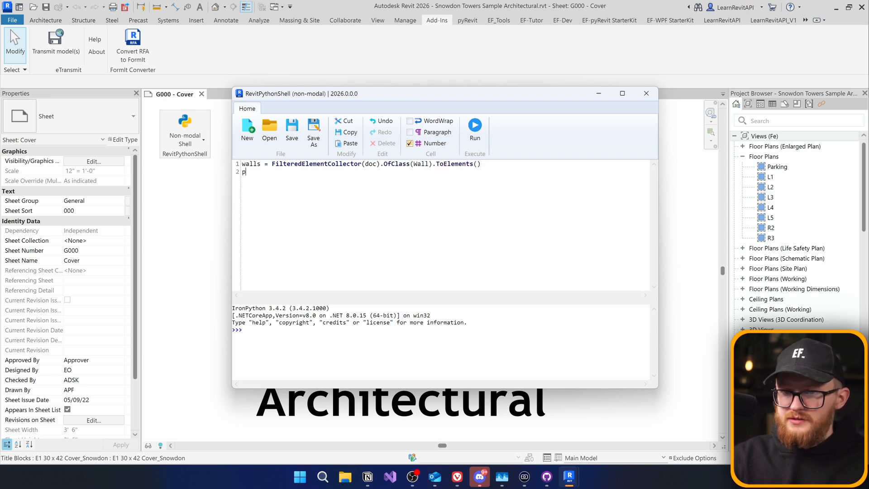
left_click(474, 133)
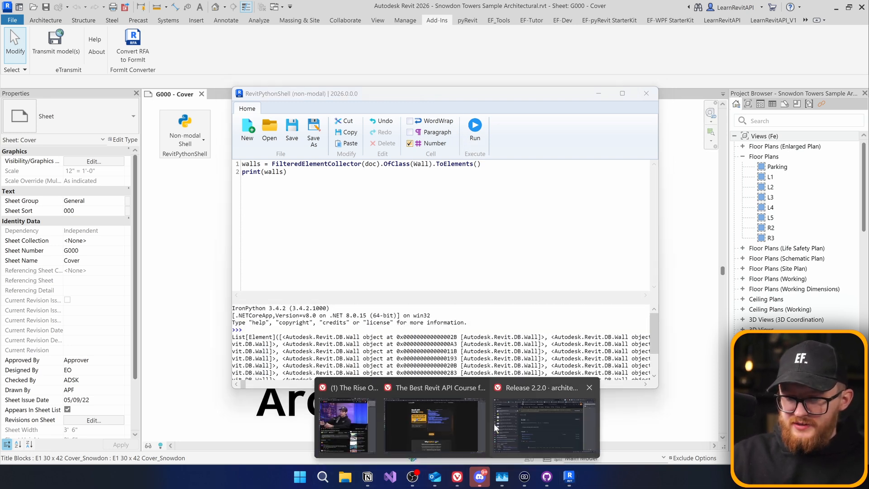
- Load learnrevitapi.com in a new browser tab
left_click(536, 410)
left_click(816, 84)
type("l")
key("Return")
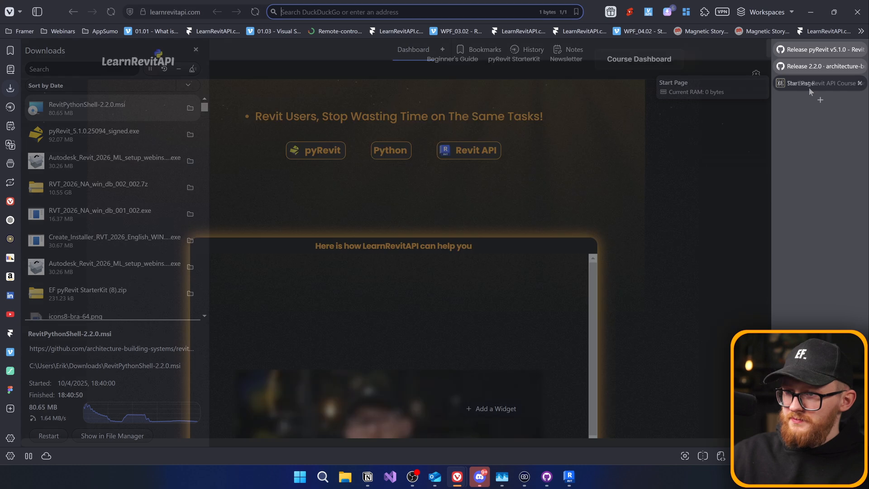
scroll(261, 208, "down", 4)
scroll(261, 214, "down", 3)
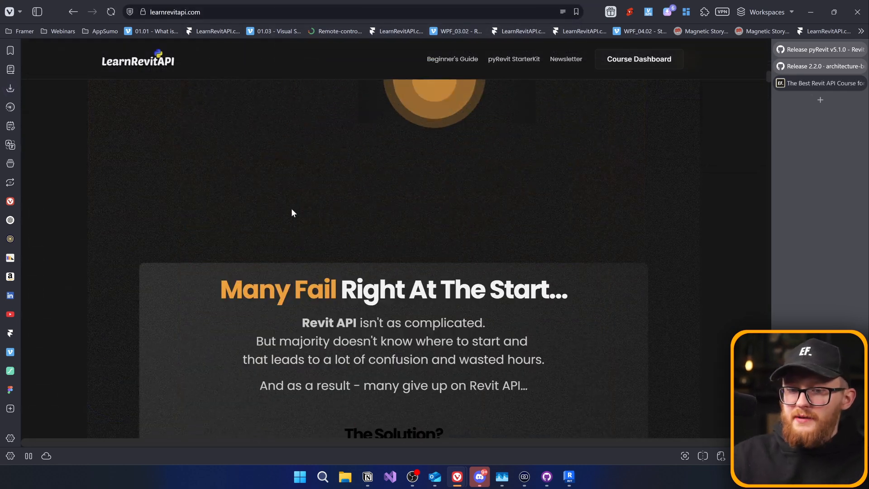
scroll(291, 210, "down", 3)
scroll(316, 197, "down", 3)
scroll(339, 188, "down", 2)
scroll(346, 224, "up", 3)
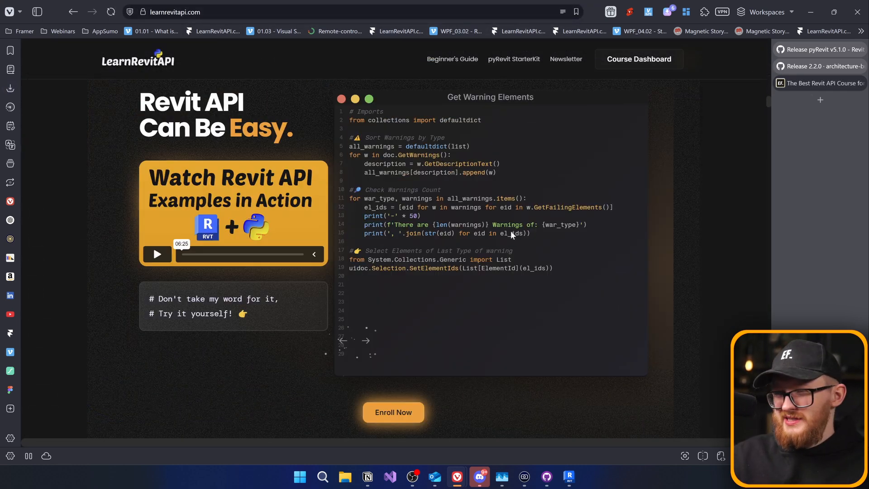
left_click_drag(489, 272, 350, 111)
- Copy the selected Get Warning Elements code sample and return to Revit's Python shell
right_click(398, 160)
left_click(421, 166)
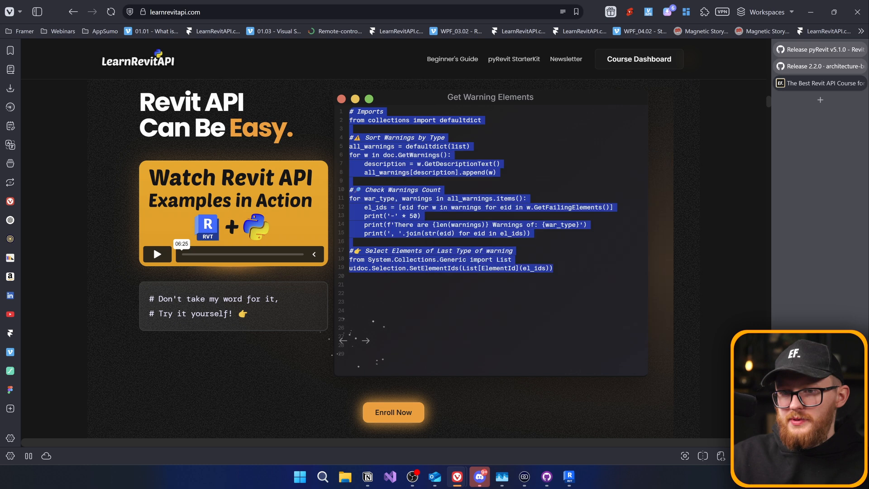
right_click(424, 157)
left_click(434, 165)
mouse_move(570, 477)
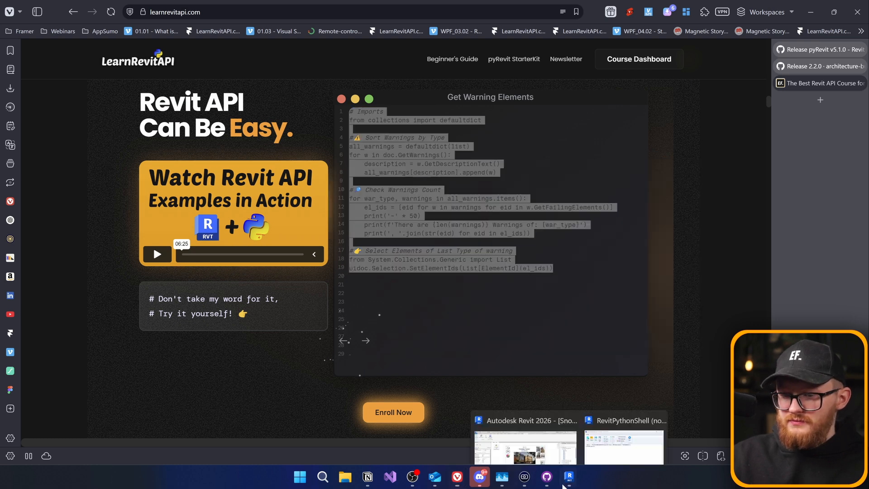
left_click(626, 421)
- Paste the warnings script over the wall script, enlarge the shell and highlight its key lines
key("ctrl+v")
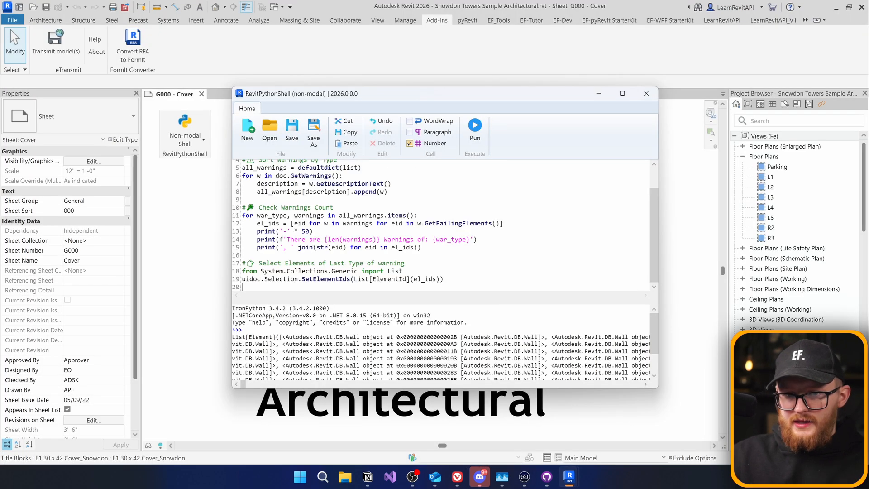
scroll(387, 205, "up", 2)
left_click_drag(428, 388, 428, 450)
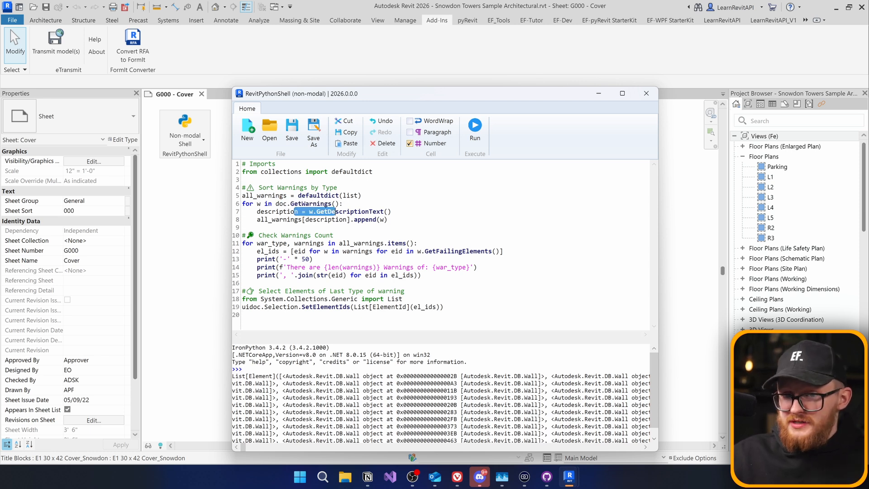
left_click_drag(336, 211, 393, 227)
left_click_drag(274, 243, 388, 252)
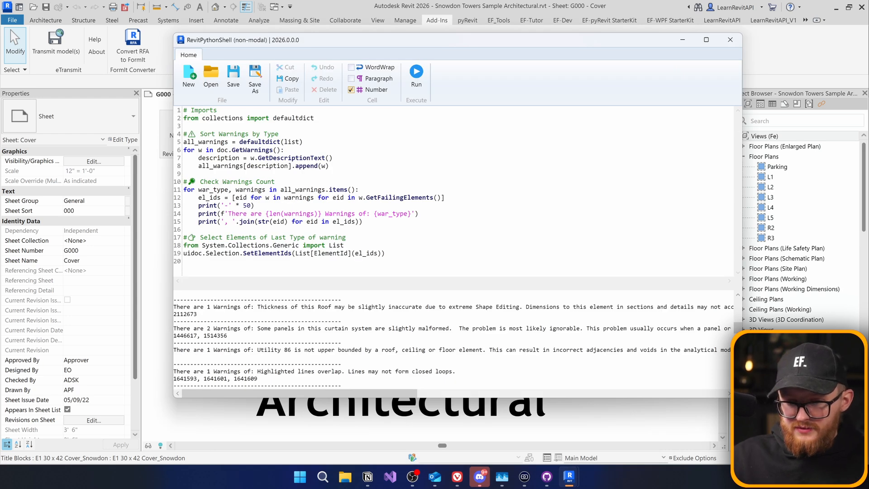
scroll(448, 339, "down", 2)
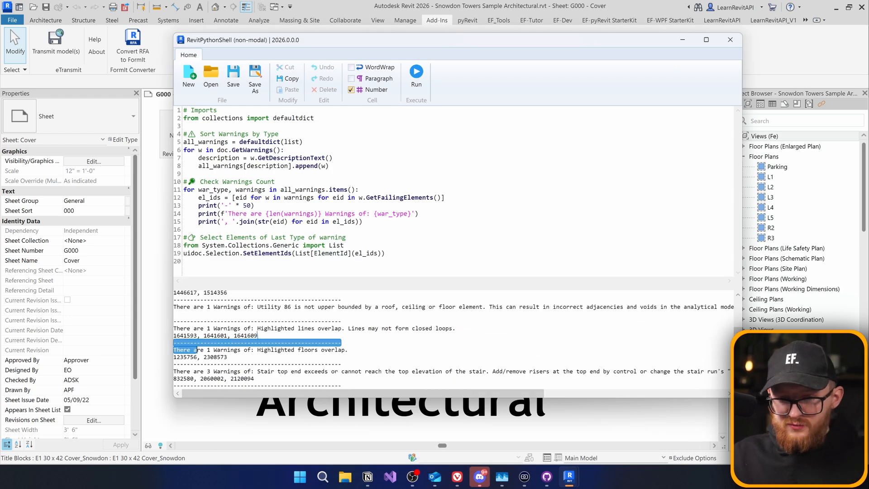
left_click_drag(258, 336, 160, 341)
scroll(448, 340, "down", 2)
scroll(449, 340, "down", 1)
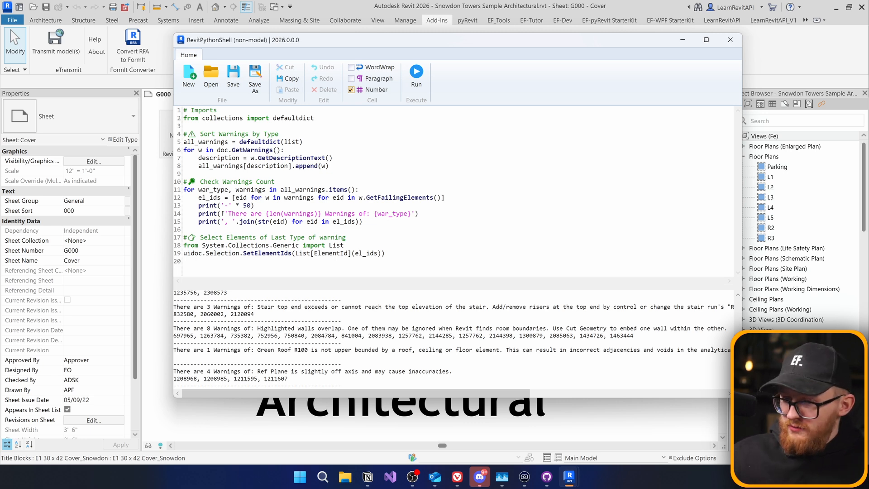
scroll(449, 336, "down", 3)
scroll(448, 337, "down", 3)
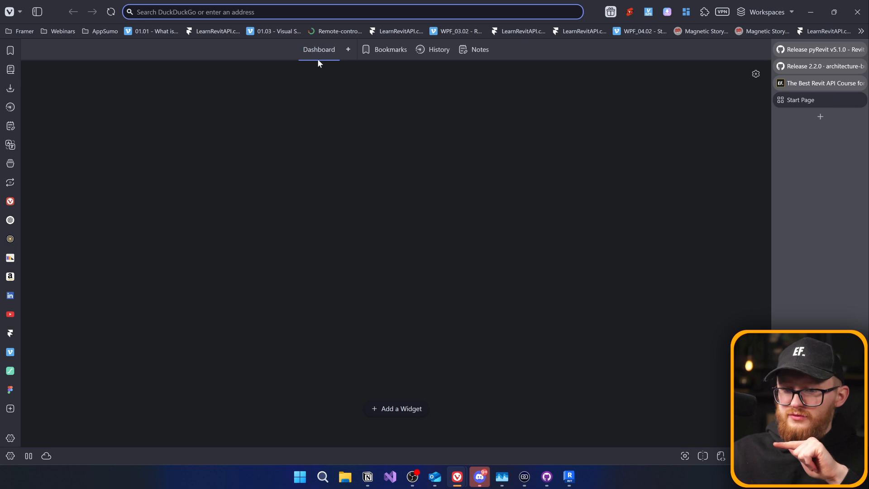
type("RevitLookup")
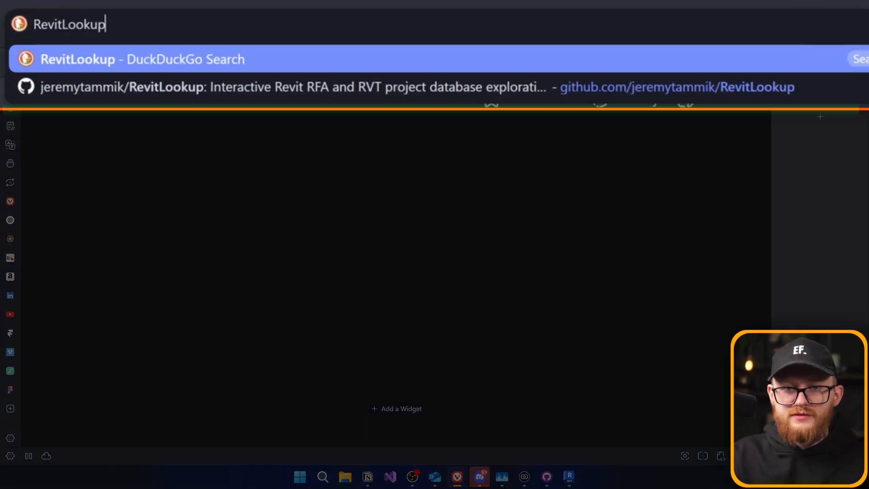
type(" github")
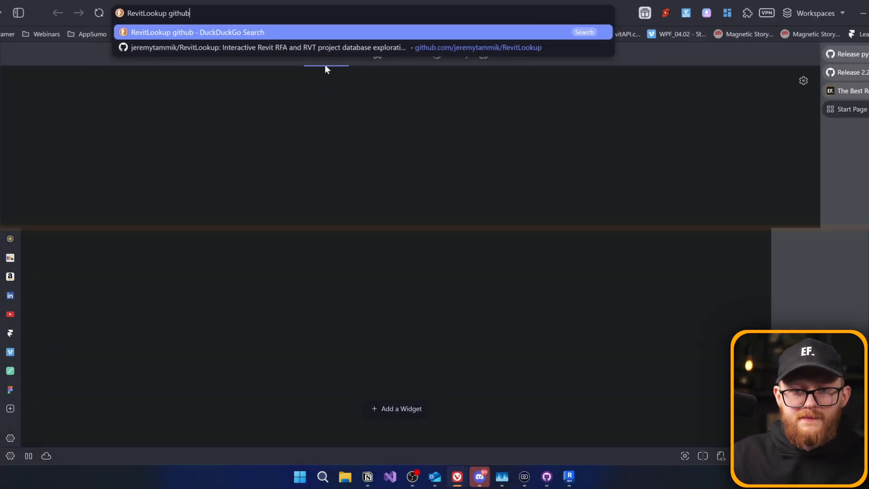
- Search 'RevitLookup github', reach the repository and open its 2026.0.0 release page
key("Return")
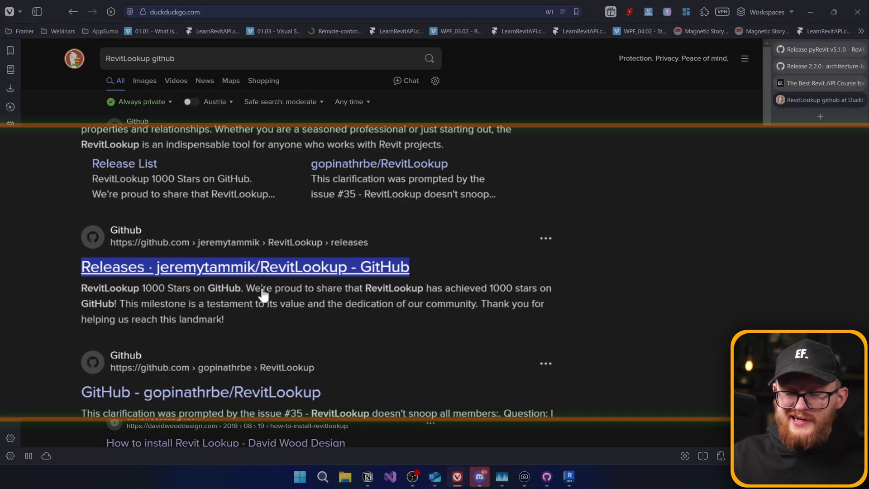
left_click(326, 304)
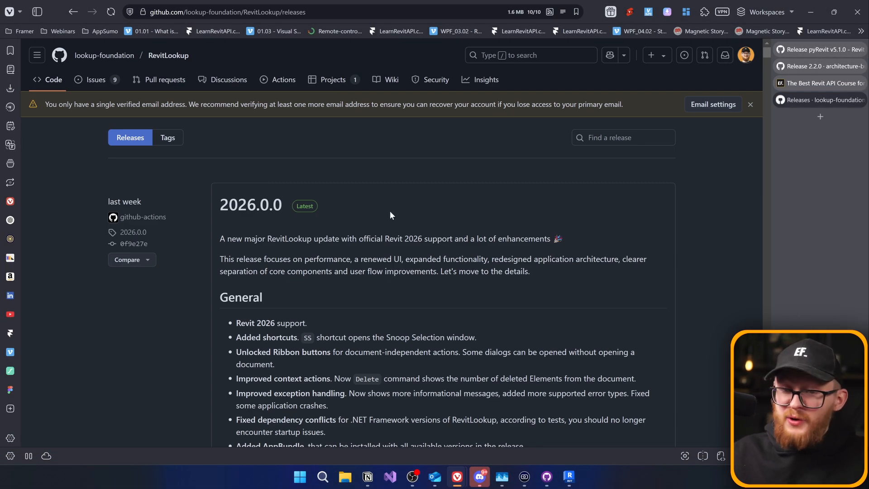
left_click(163, 55)
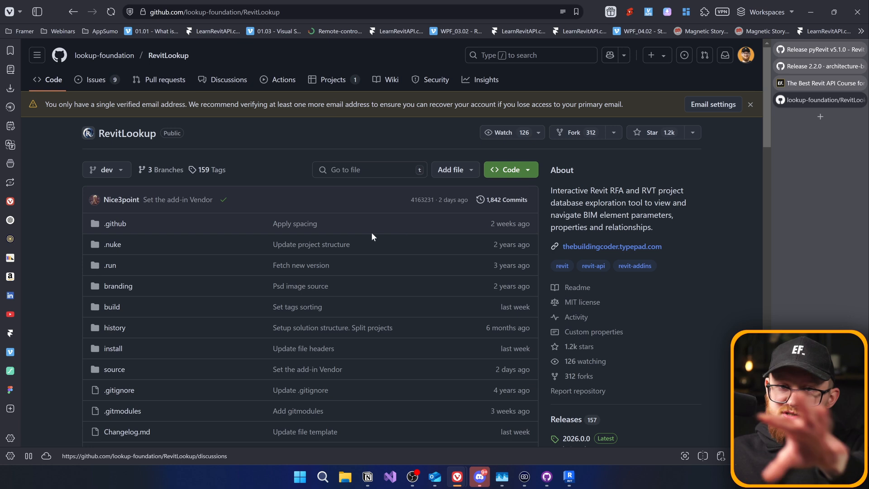
scroll(497, 258, "down", 3)
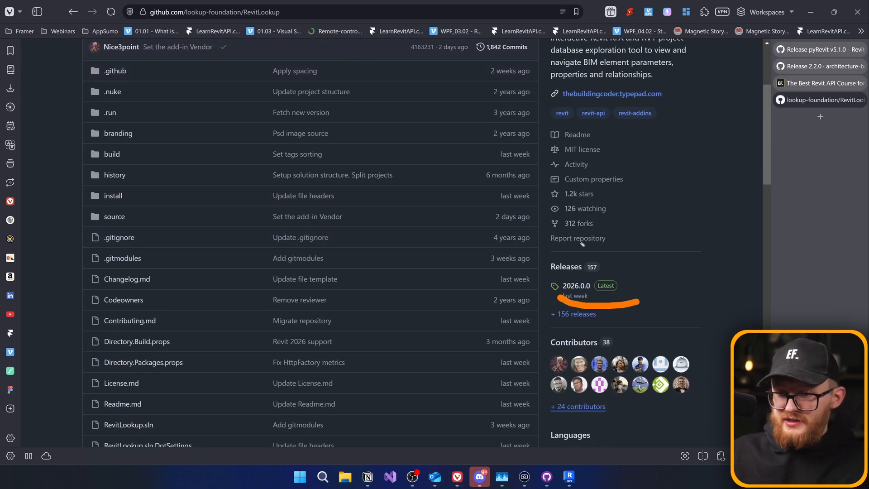
left_click(575, 287)
left_click_drag(91, 241, 288, 241)
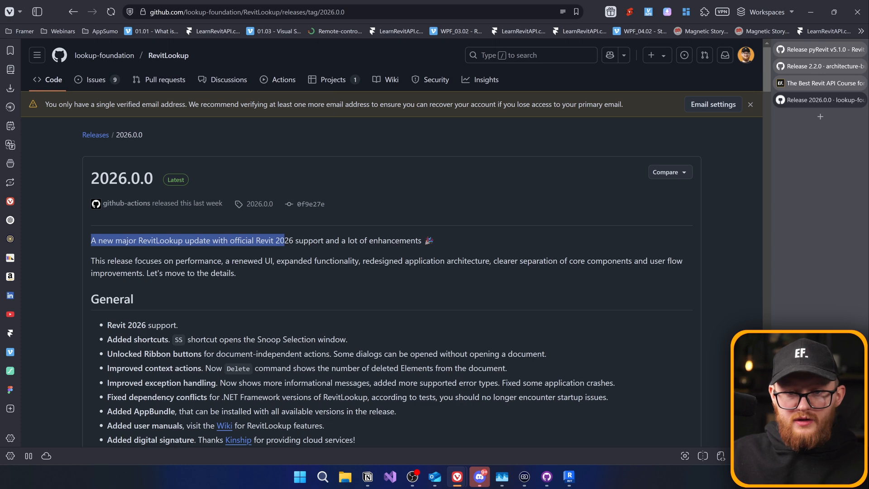
scroll(286, 240, "down", 4)
scroll(271, 235, "down", 6)
scroll(271, 236, "down", 2)
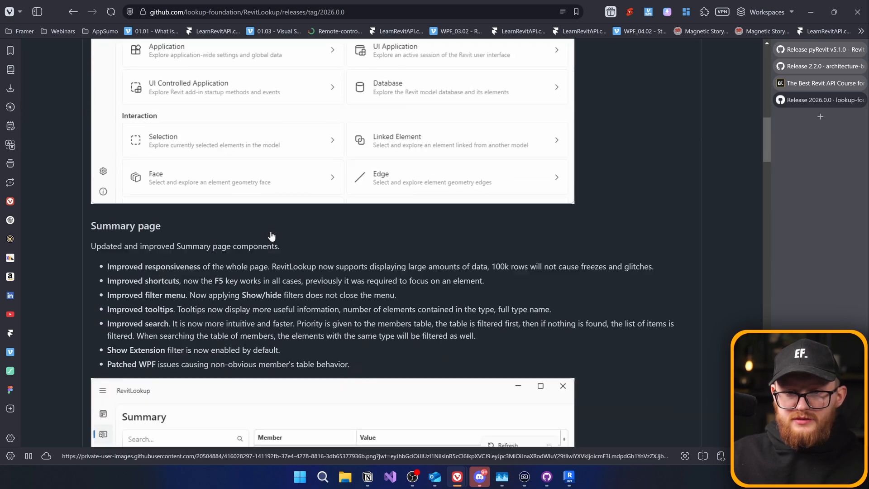
scroll(213, 111, "up", 3)
scroll(265, 235, "down", 4)
scroll(264, 234, "down", 5)
scroll(265, 236, "up", 15)
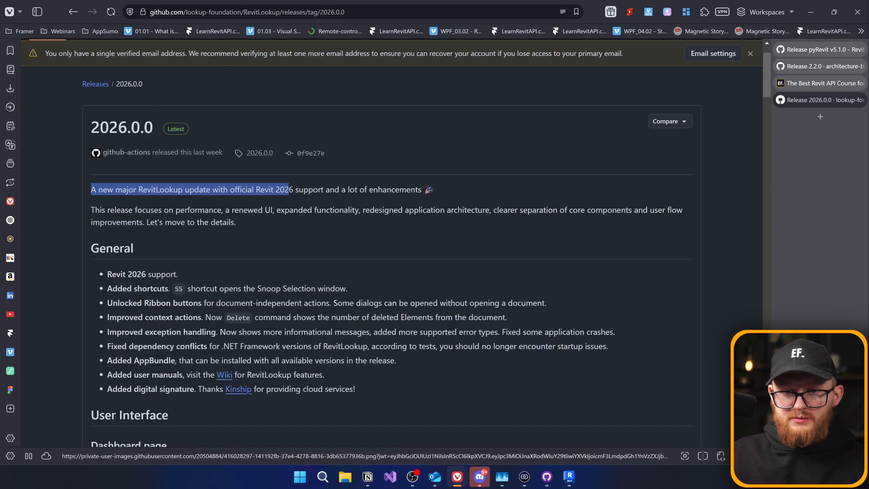
scroll(339, 218, "down", 5)
scroll(339, 218, "down", 5)
scroll(361, 208, "down", 5)
scroll(357, 203, "down", 5)
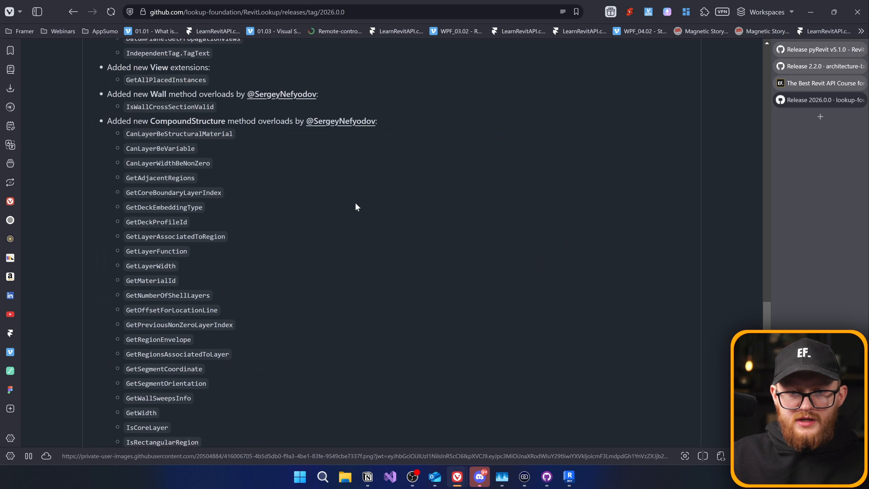
scroll(353, 202, "down", 5)
scroll(326, 201, "down", 5)
scroll(282, 203, "down", 3)
scroll(283, 203, "down", 3)
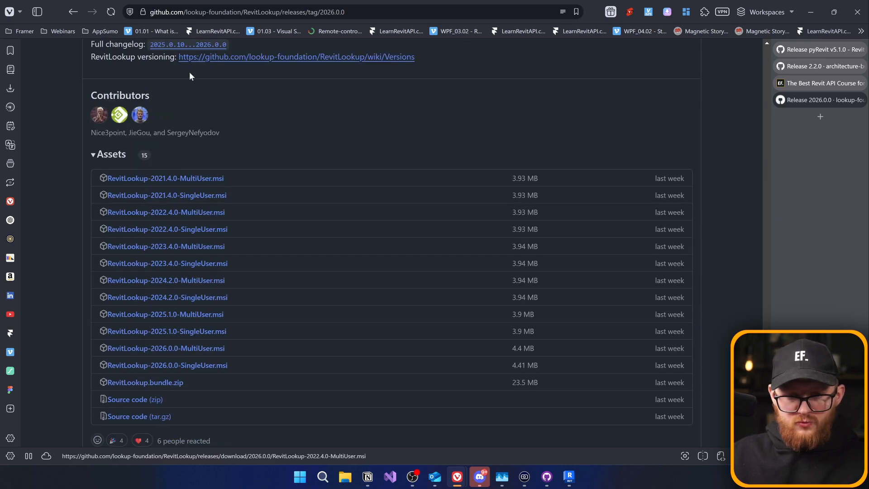
scroll(189, 71, "down", 2)
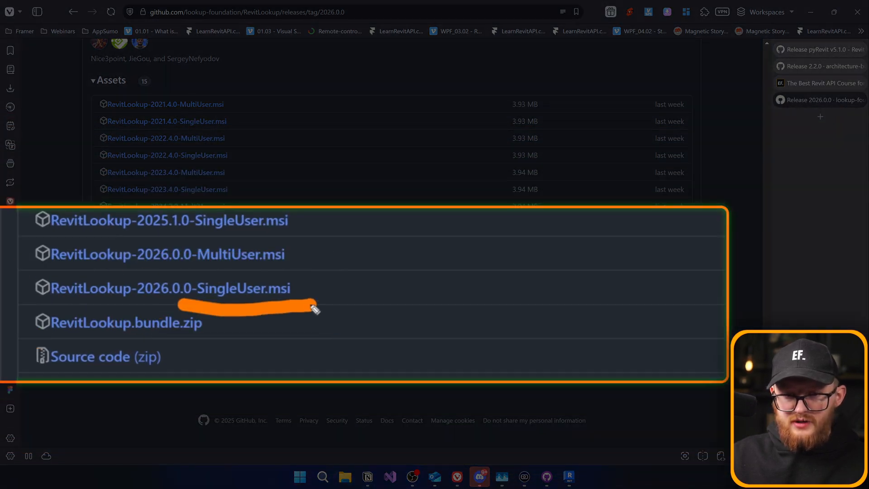
- Download RevitLookup-2026.0.0-SingleUser.msi and run its setup wizard to completion
left_click(173, 291)
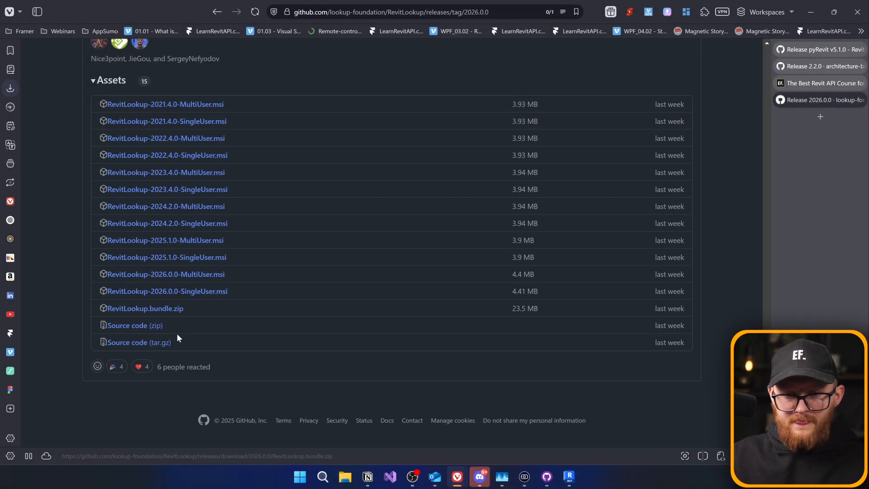
double_click(105, 112)
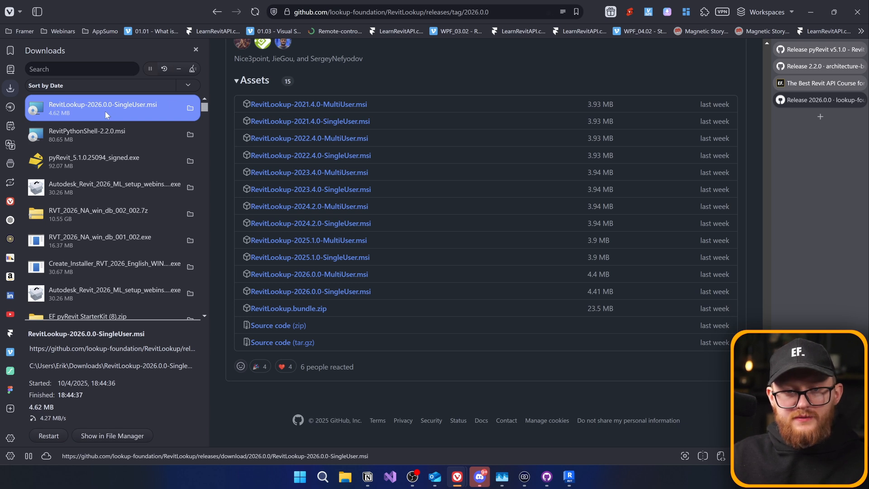
left_click(501, 317)
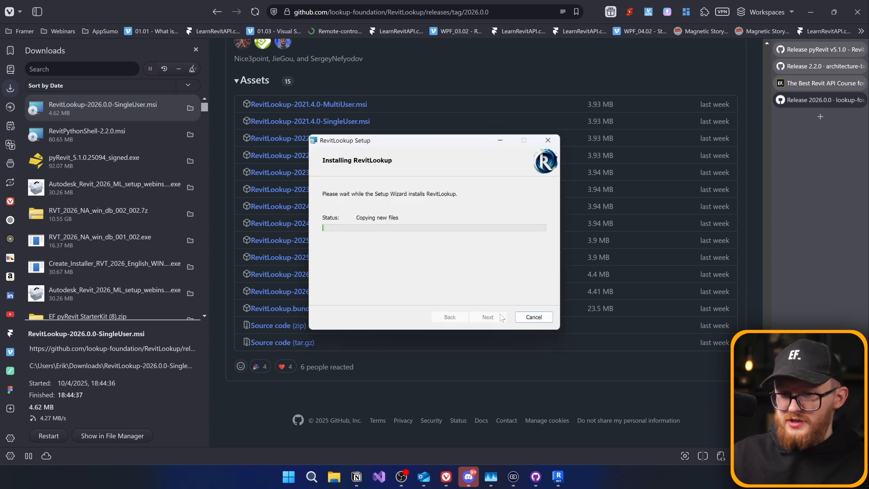
left_click(497, 317)
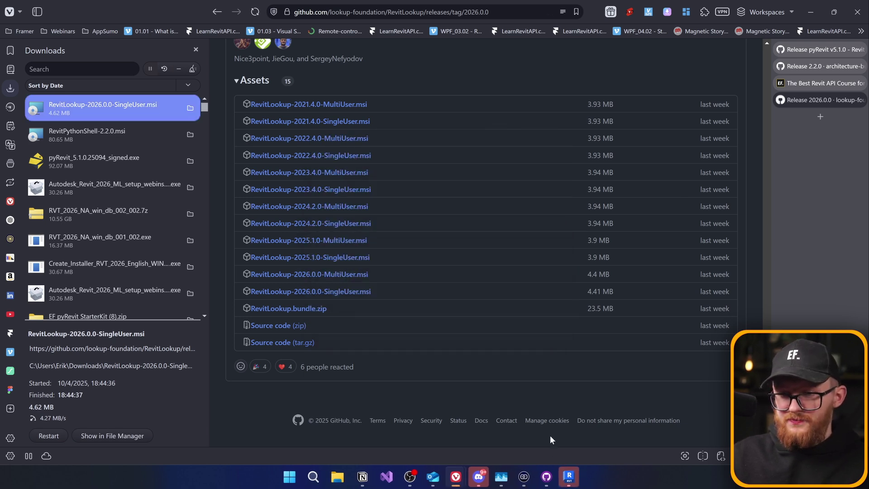
- Always Load the RevitLookup add-in, try its Dashboard from Add-Ins and dismiss the failure message
left_click(569, 478)
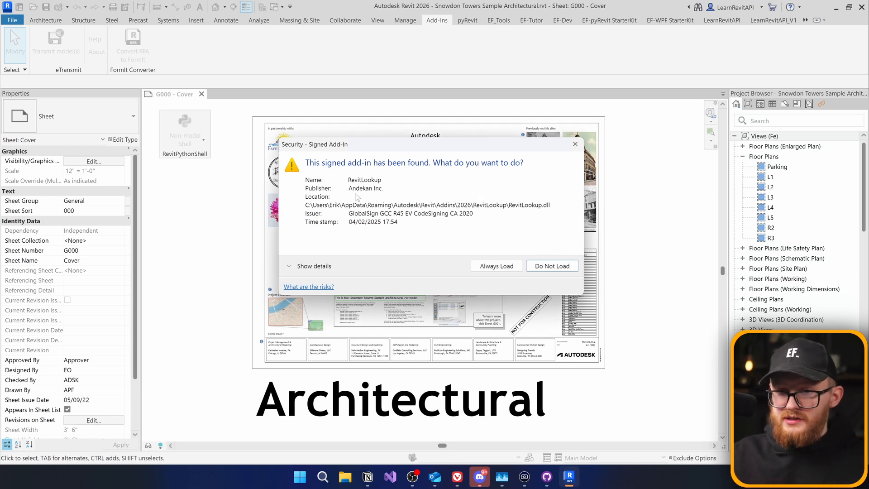
left_click(496, 265)
right_click(501, 268)
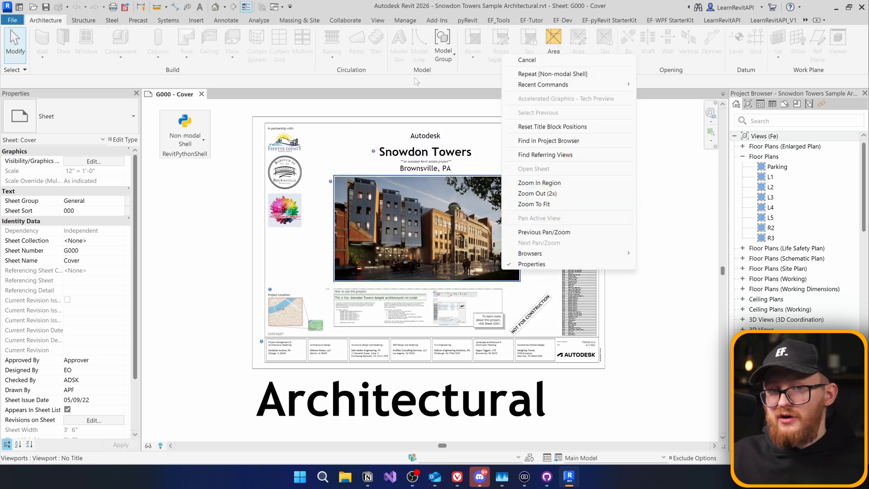
left_click(430, 22)
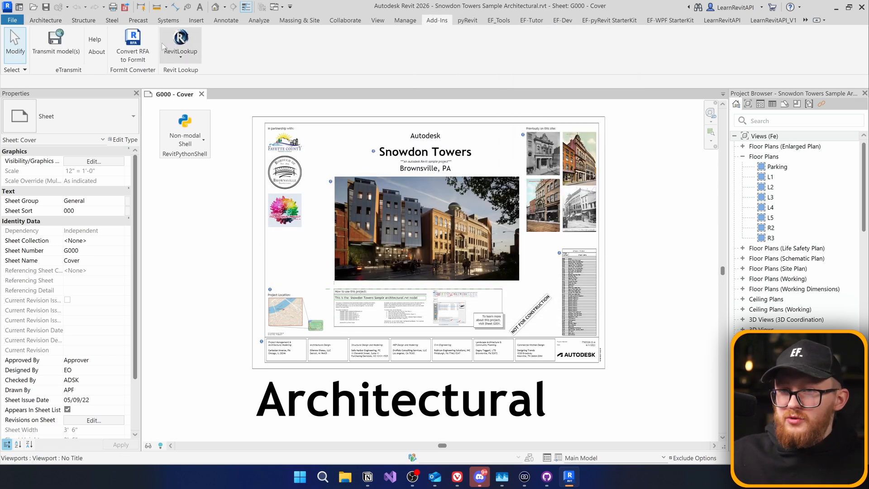
left_click(211, 233)
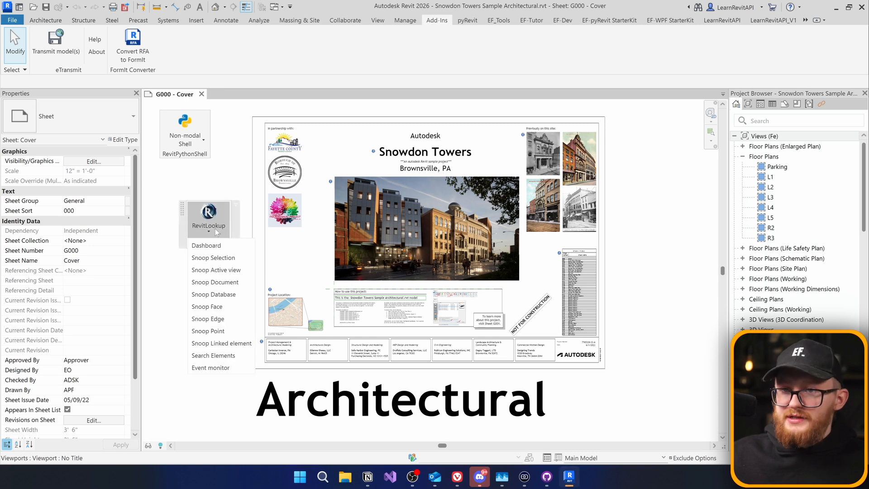
left_click(207, 245)
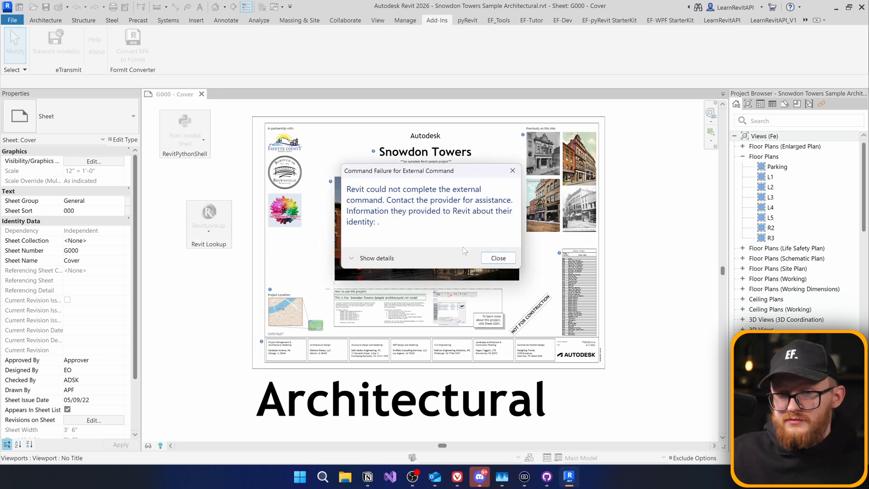
left_click(483, 253)
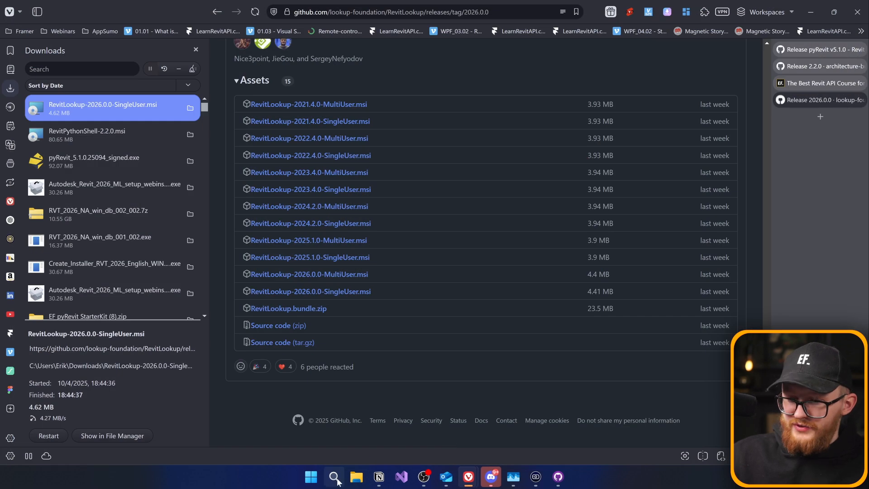
- Restart Revit 2026 from Windows search and open the Add-Ins RevitLookup command list
key("super")
type("rev")
left_click(311, 195)
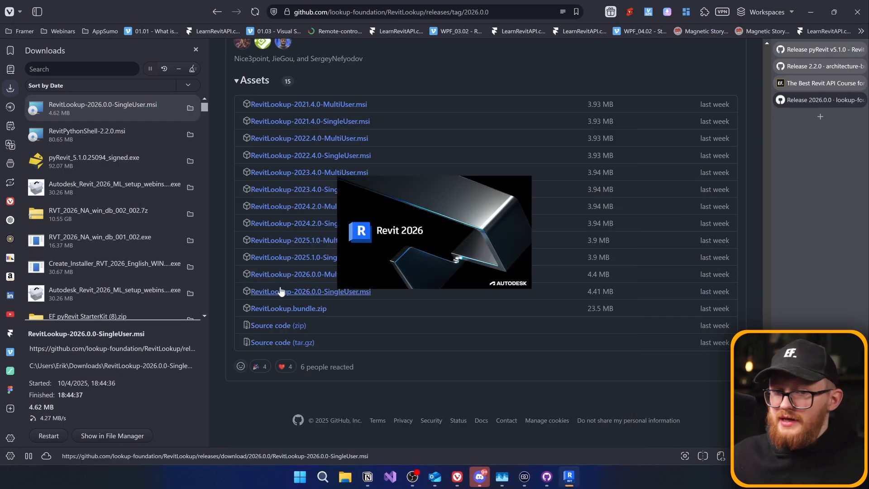
scroll(455, 370, "up", 4)
scroll(450, 373, "down", 3)
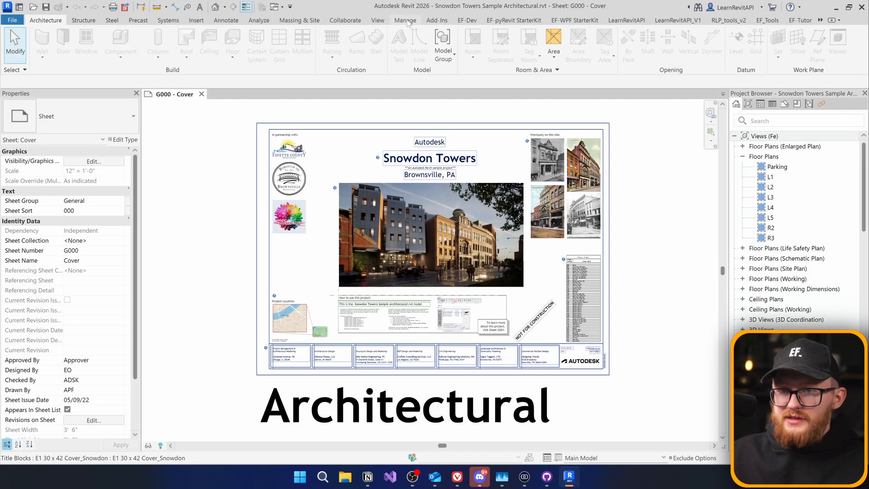
left_click(438, 21)
left_click(180, 51)
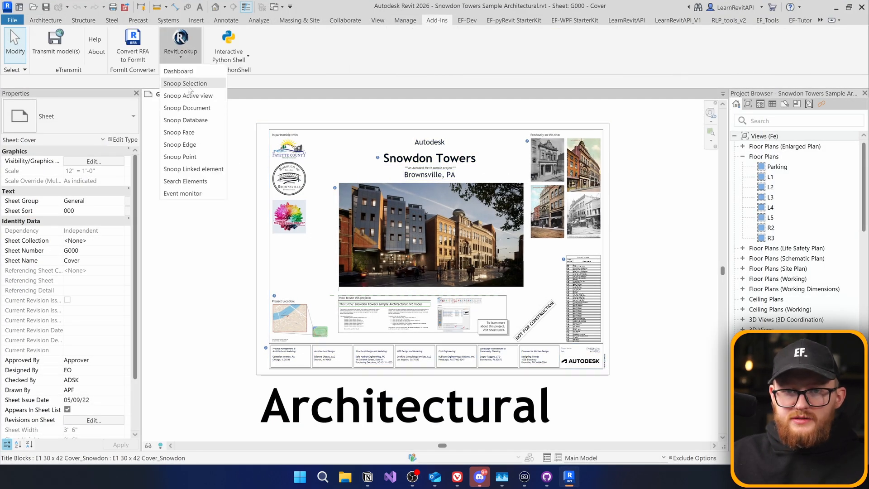
- Launch Dashboard from the RevitLookup dropdown and scroll to its Tools section
left_click(183, 72)
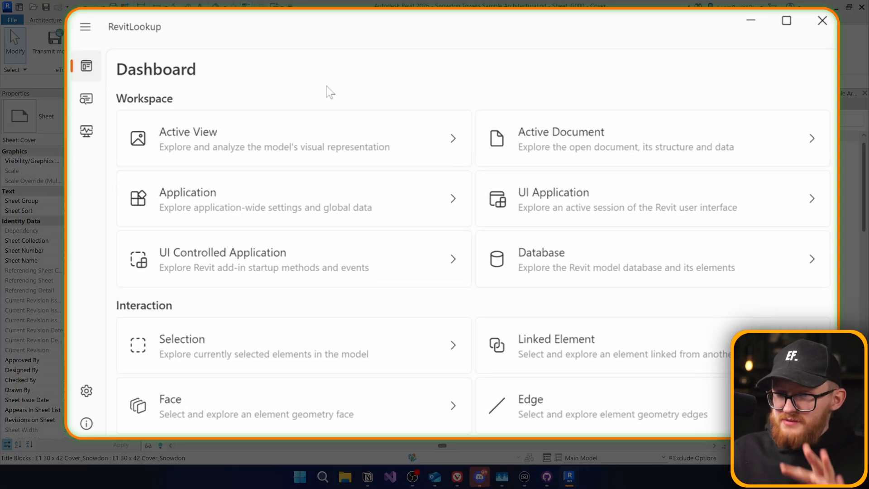
scroll(468, 260, "down", 1)
scroll(208, 160, "up", 1)
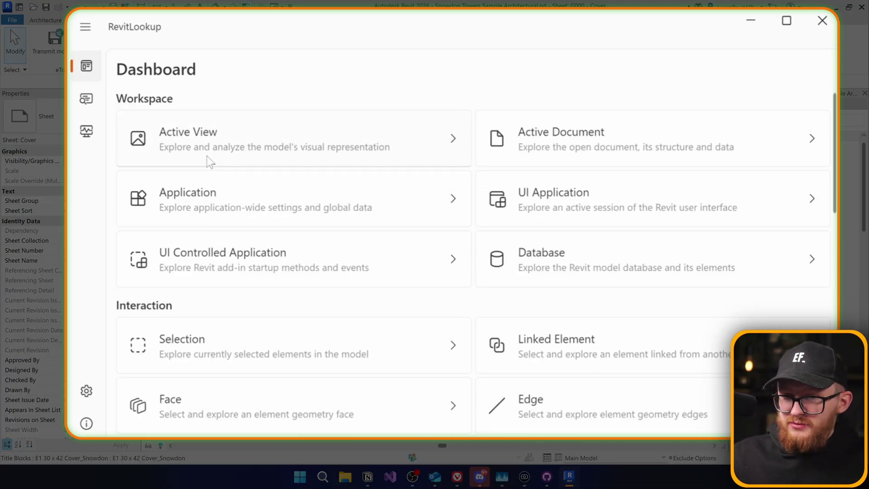
scroll(430, 226, "down", 3)
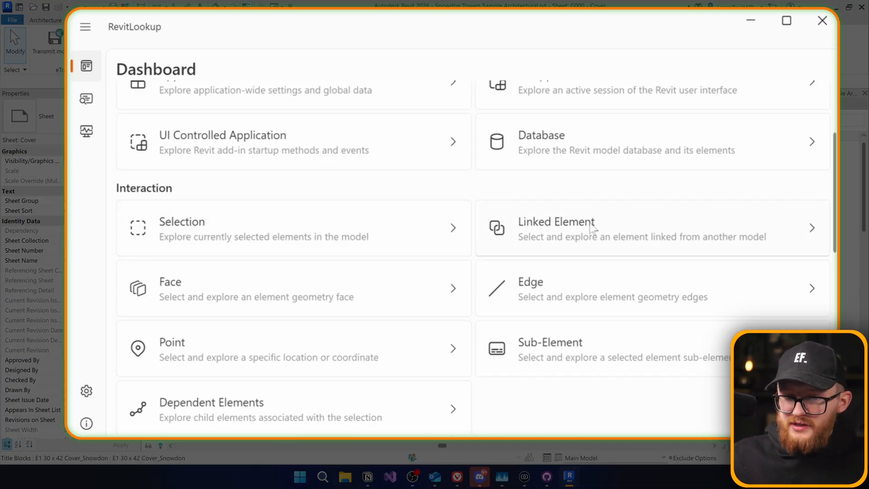
scroll(593, 230, "down", 2)
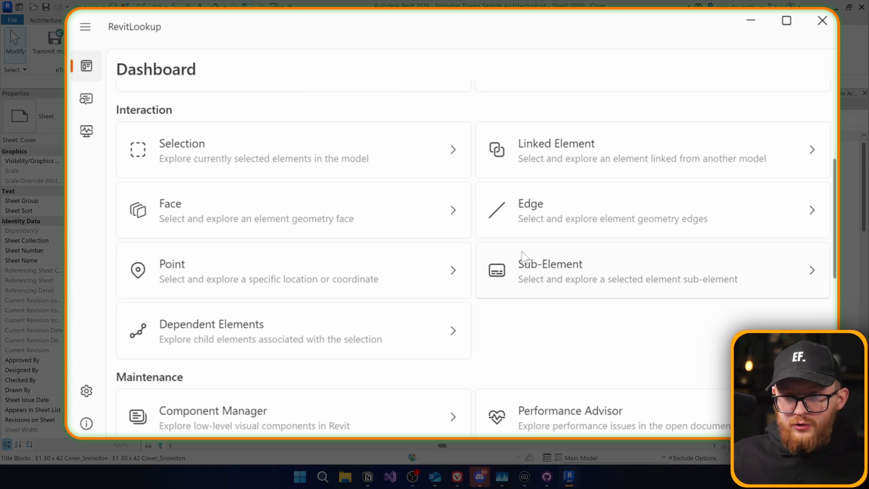
scroll(481, 259, "down", 2)
scroll(478, 255, "down", 3)
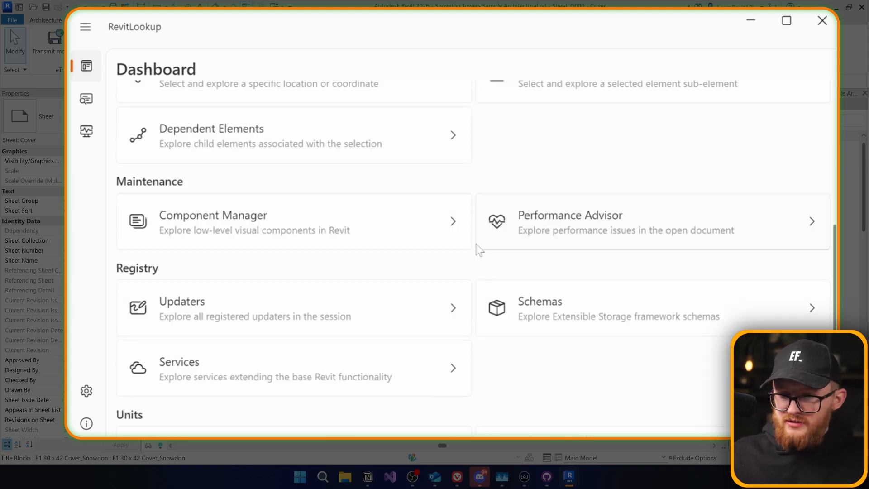
scroll(469, 247, "down", 2)
scroll(461, 246, "down", 2)
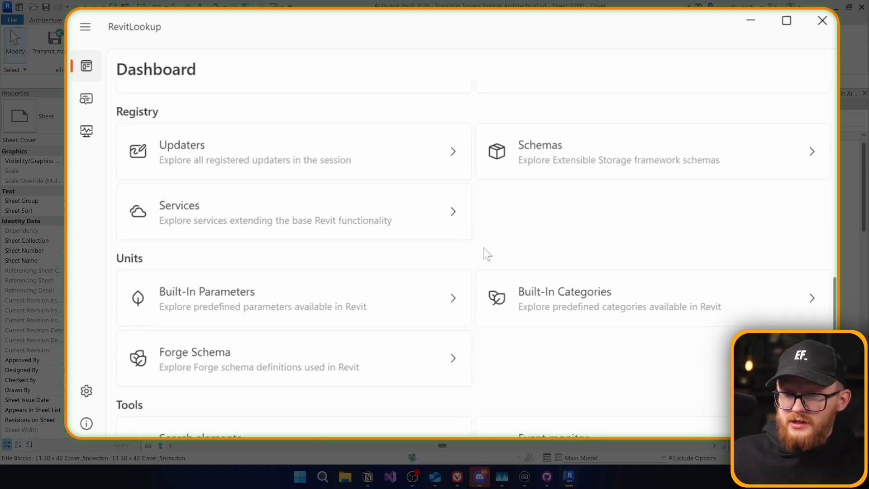
scroll(485, 253, "down", 2)
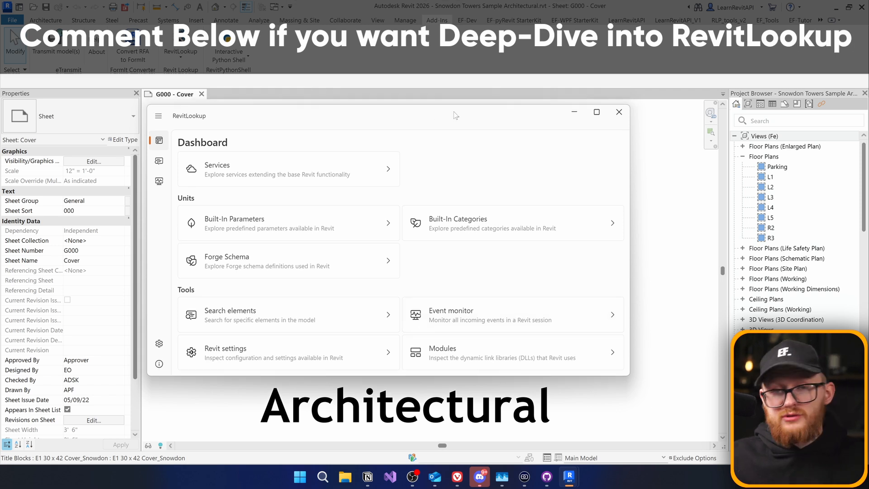
- Bring the release page forward and scroll to the Dashboard, Summary and Settings previews
mouse_move(458, 477)
left_click(508, 446)
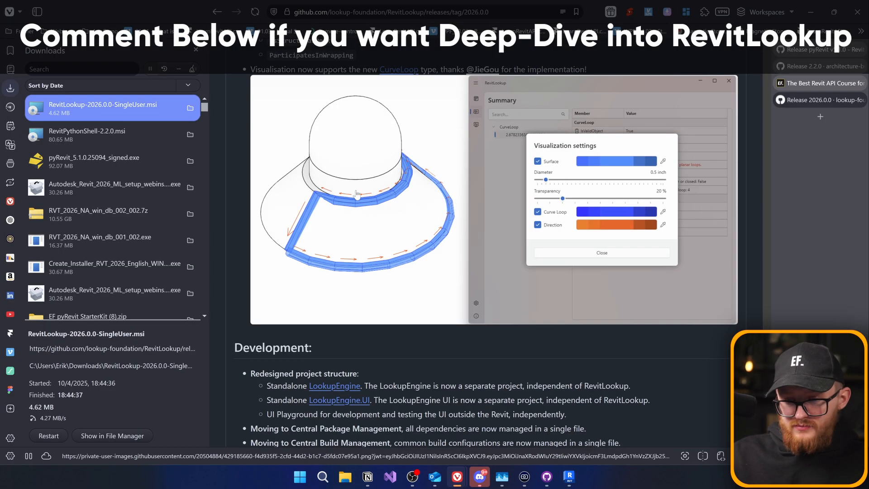
scroll(416, 303, "up", 5)
scroll(416, 303, "up", 10)
scroll(416, 304, "up", 5)
scroll(418, 304, "up", 5)
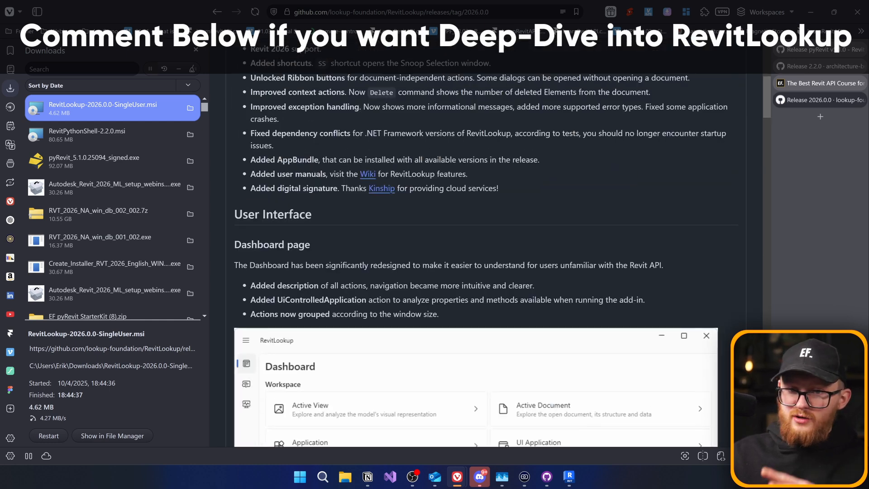
scroll(421, 305, "up", 5)
scroll(332, 170, "down", 2)
scroll(383, 168, "down", 5)
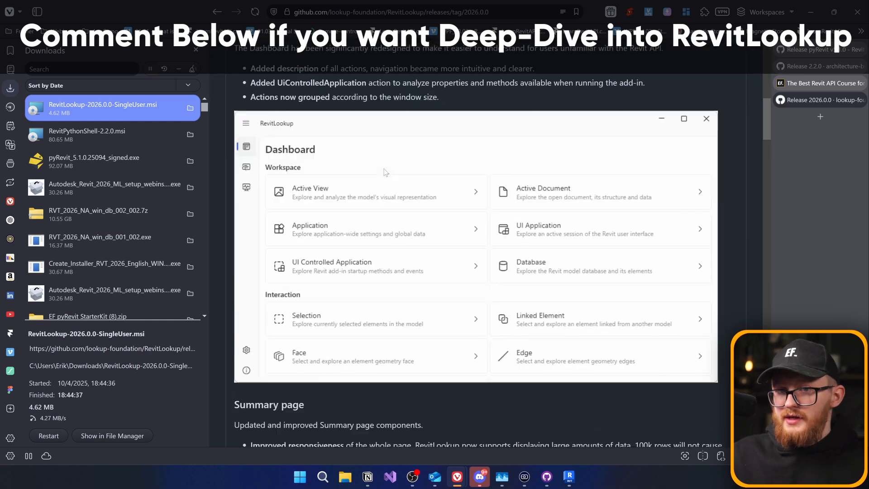
scroll(248, 213, "up", 2)
scroll(248, 213, "down", 5)
scroll(340, 170, "down", 3)
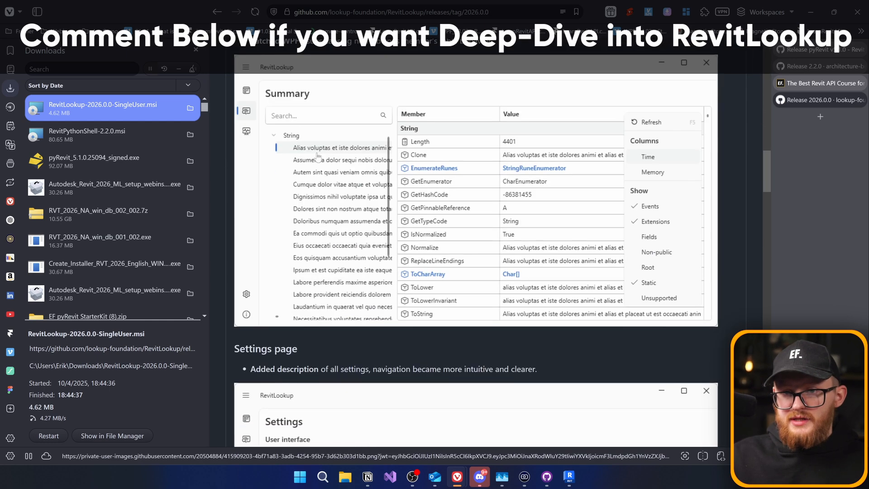
scroll(416, 80, "down", 1)
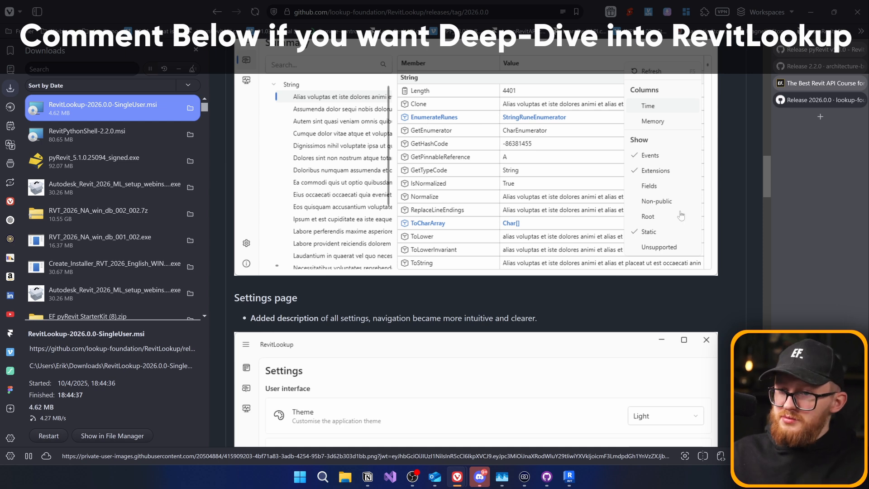